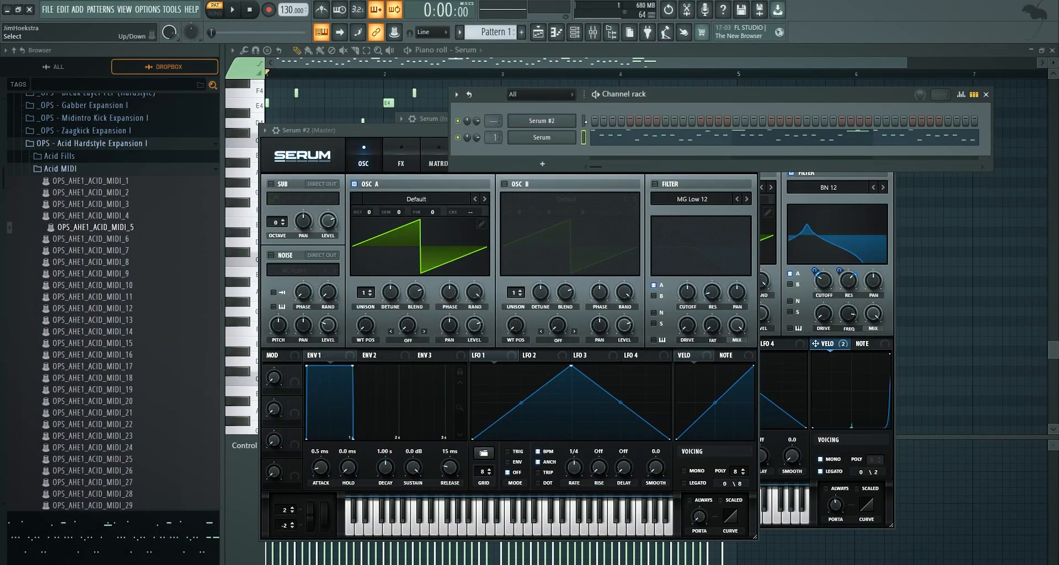
Play the pattern, move the synth and channel rack windows aside, and open the Serum #2 notes in the piano roll
left_click(549, 137)
left_click_drag(442, 134, 680, 149)
key("space")
left_click_drag(681, 94, 668, 60)
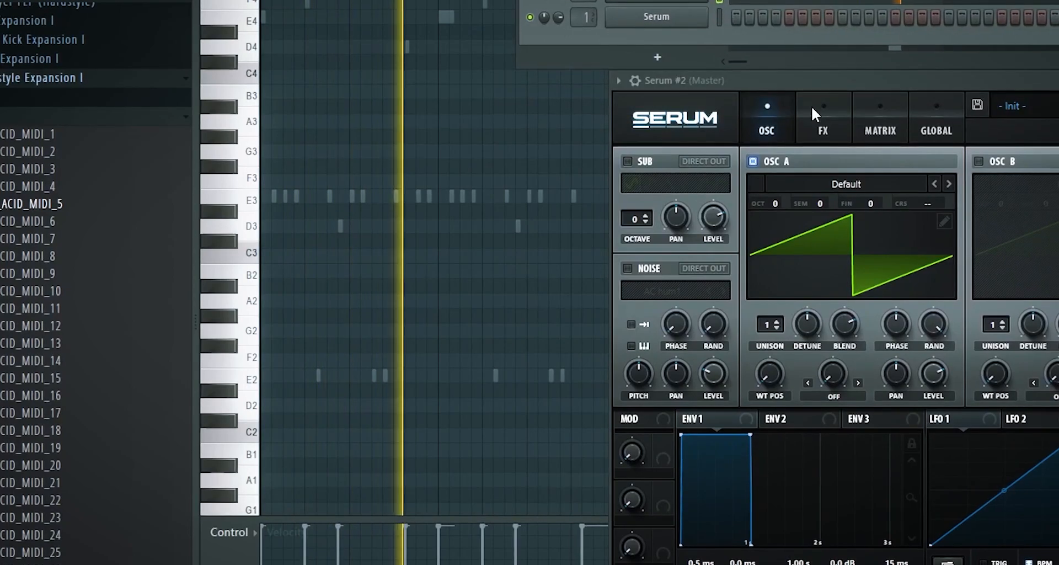
left_click_drag(791, 81, 754, 5)
key("space")
key("F7")
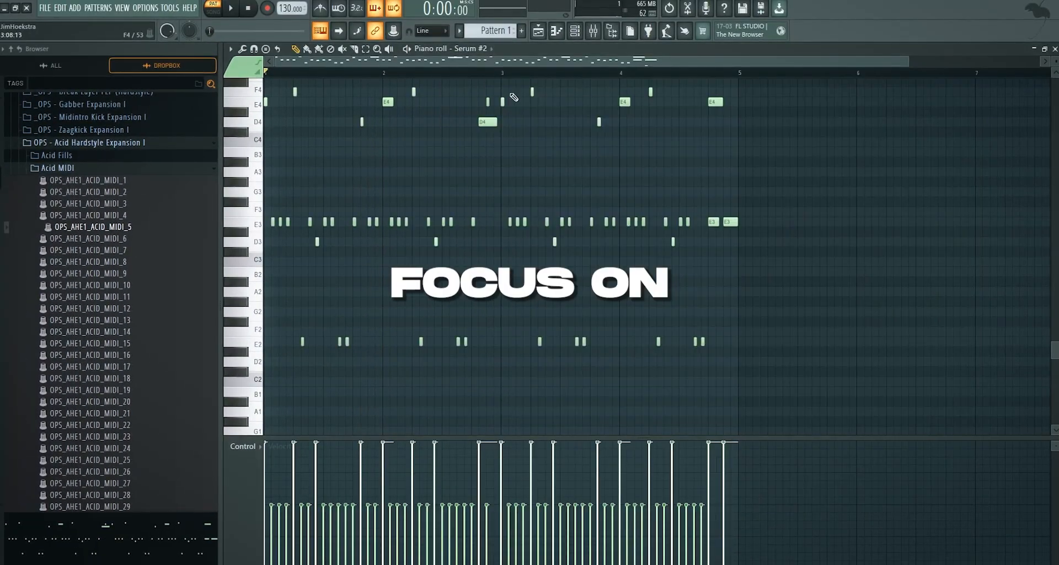
scroll(505, 111, "up", 3)
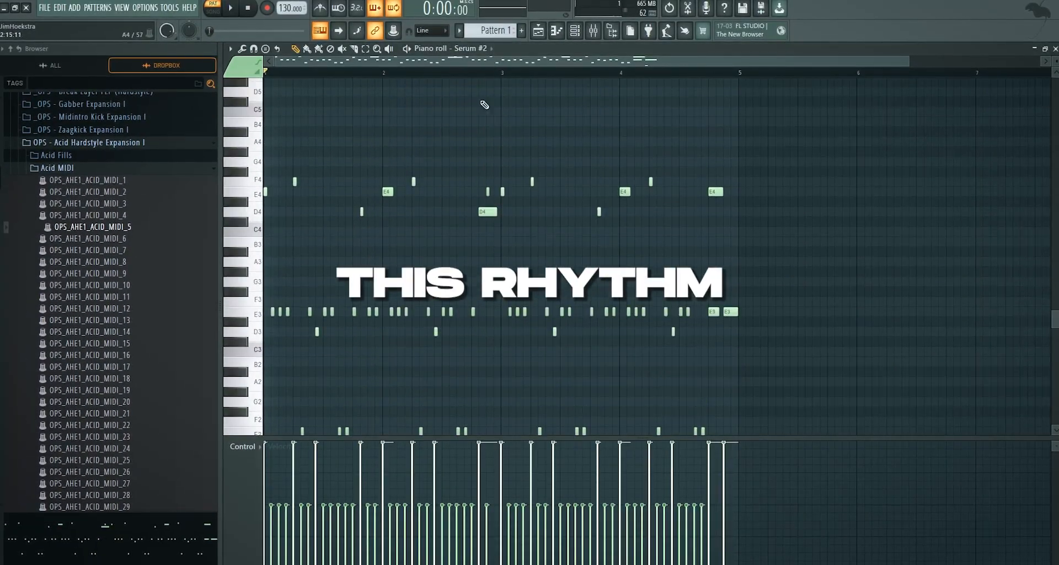
In the Serum #2 synth, enable mono and legato voicing and set the pitch bend range to 24 and -24
left_click(576, 32)
left_click(539, 86)
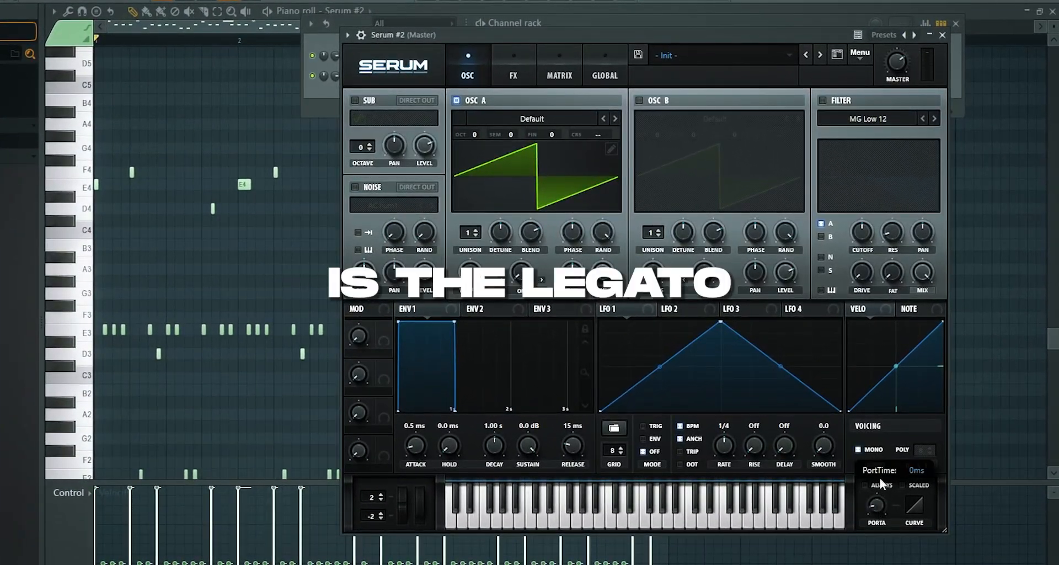
key("space")
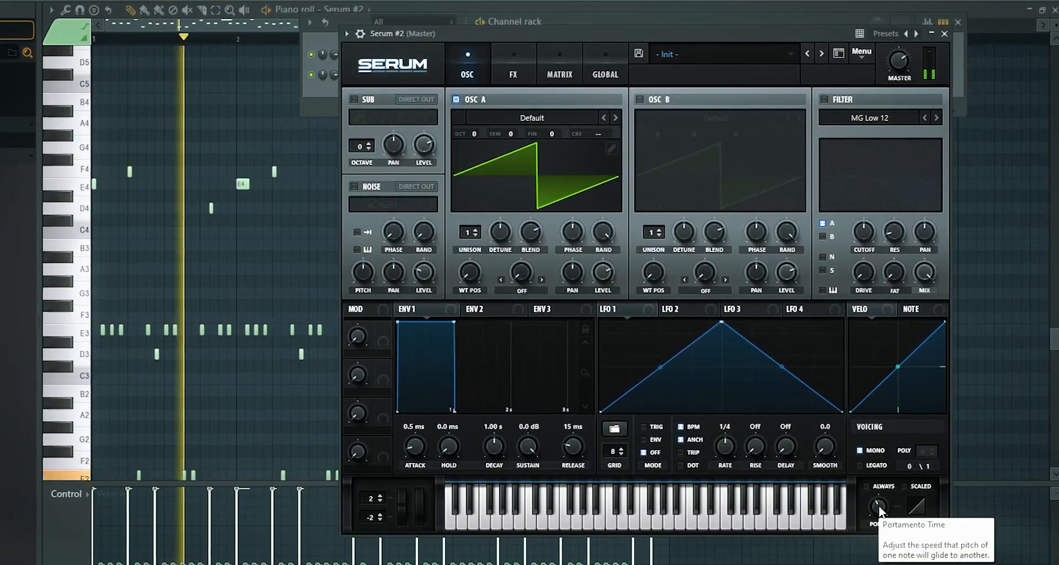
left_click(861, 467)
key("space")
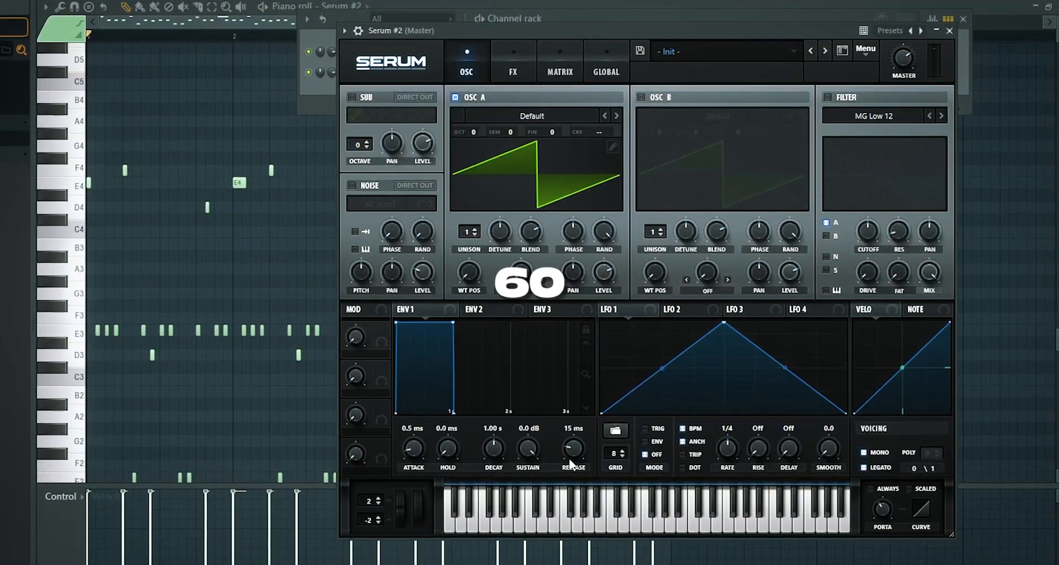
left_click_drag(368, 501, 381, 171)
left_click_drag(368, 521, 368, 563)
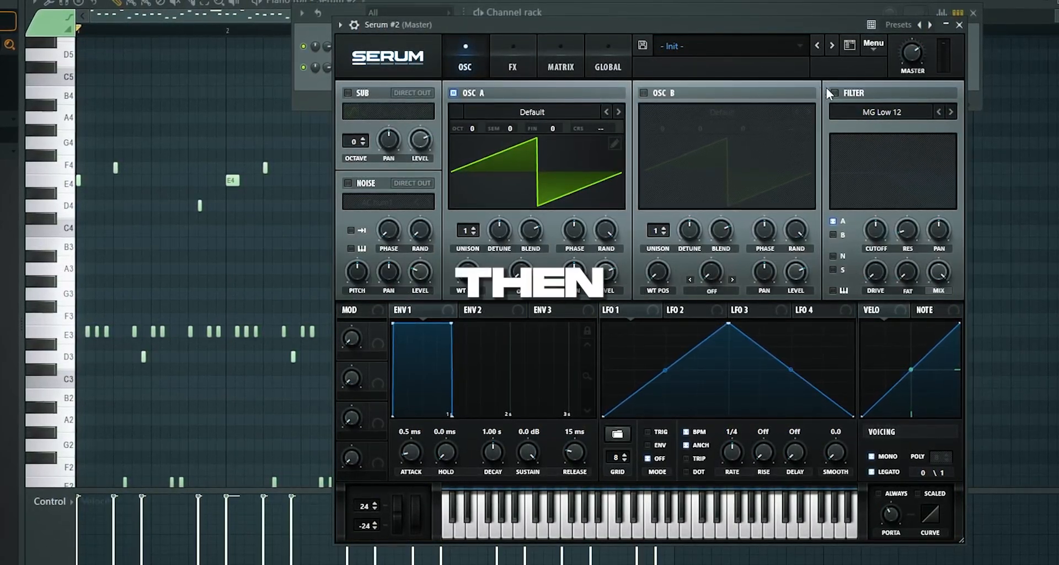
Enable the filter and set its type to MG Low 18
left_click(833, 93)
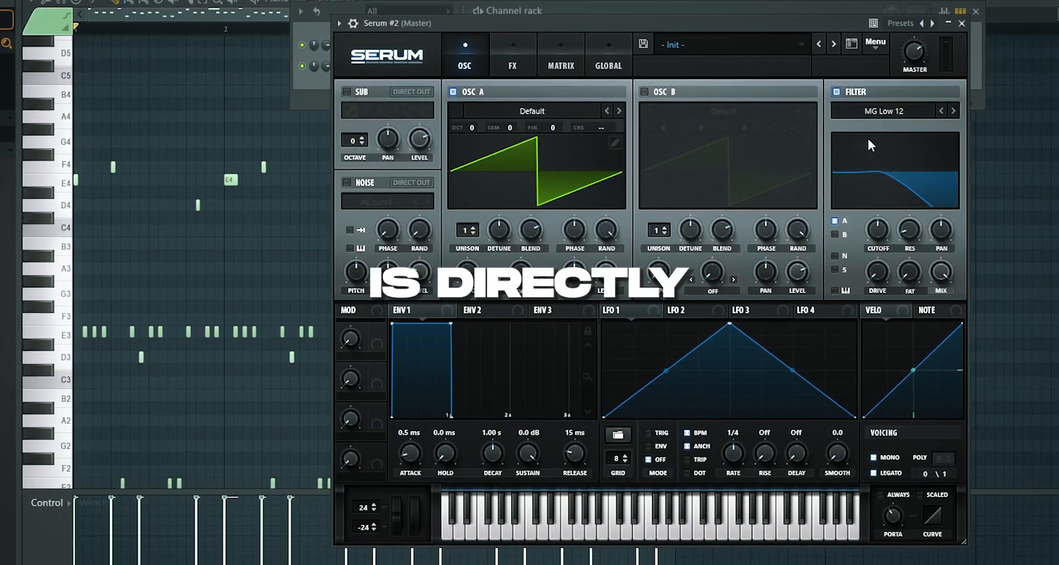
left_click(888, 111)
mouse_move(877, 126)
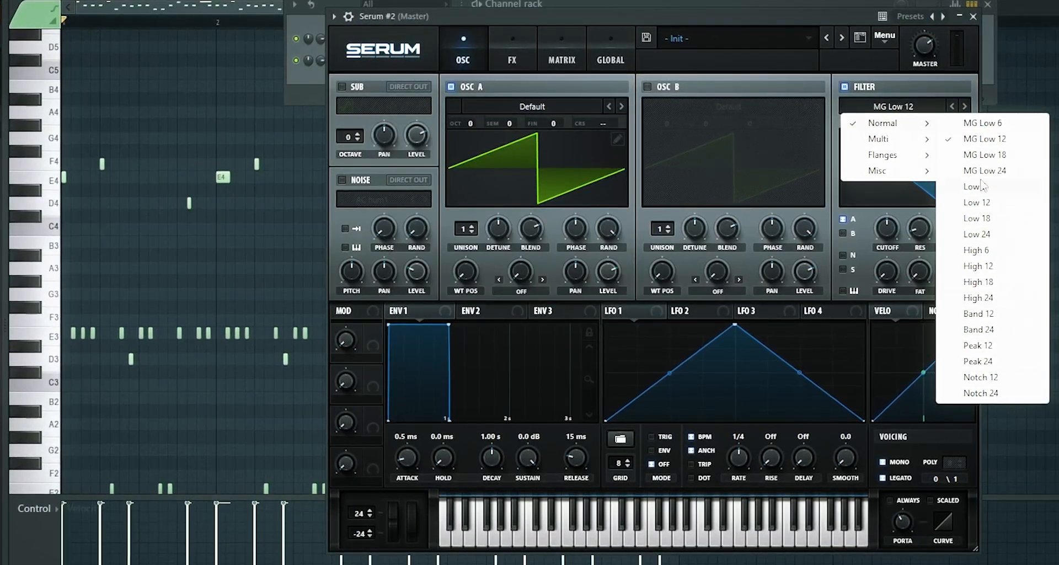
left_click(985, 154)
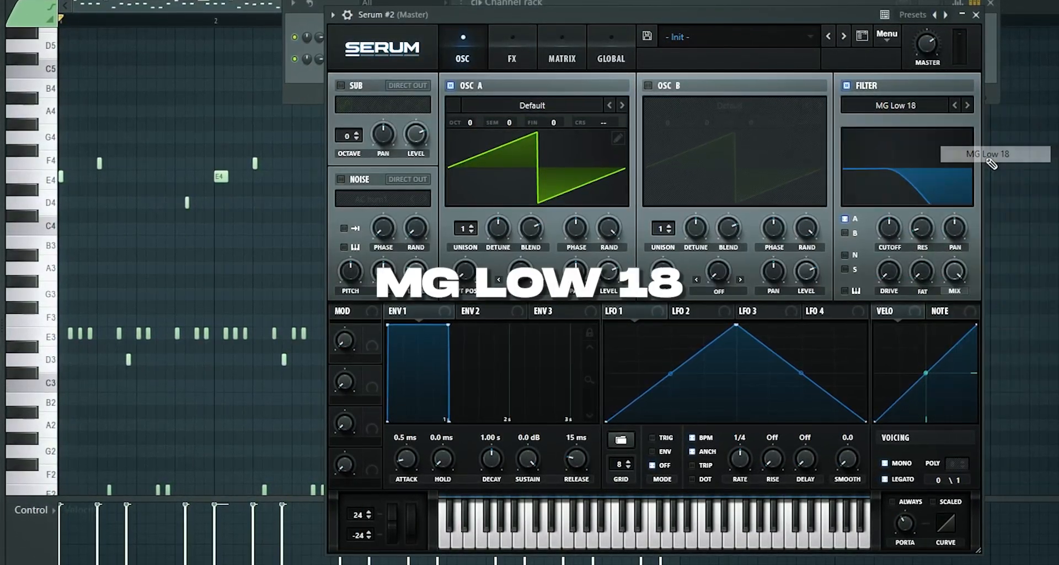
Shape Env 2 with a 415 ms decay and zero sustain, and assign it to the filter cutoff at about 43
left_click(475, 311)
left_click_drag(448, 326, 412, 421)
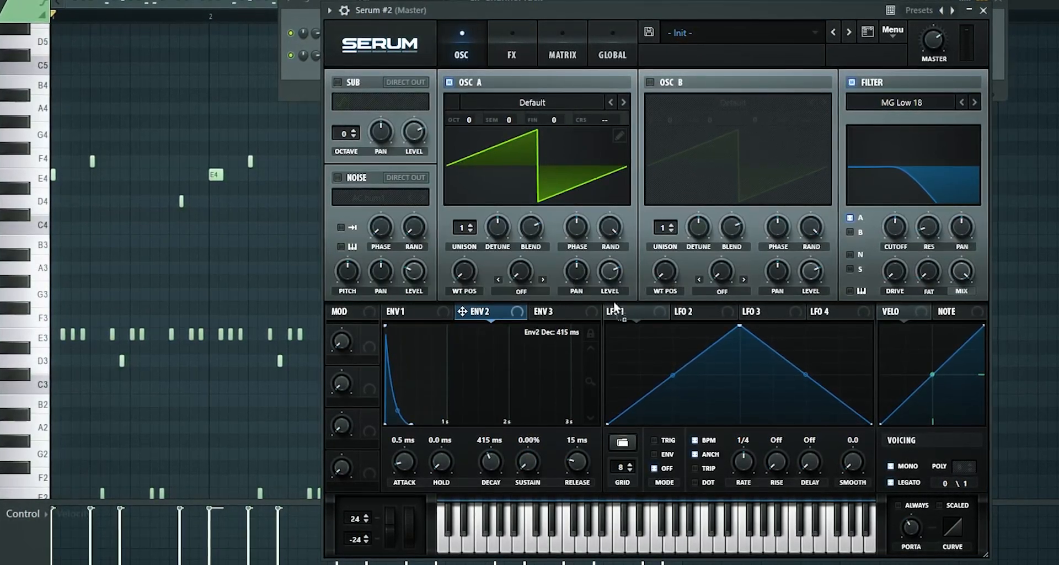
mouse_move(886, 218)
left_mouse_down()
mouse_move(899, 246)
mouse_move(891, 216)
mouse_move(896, 236)
left_mouse_up()
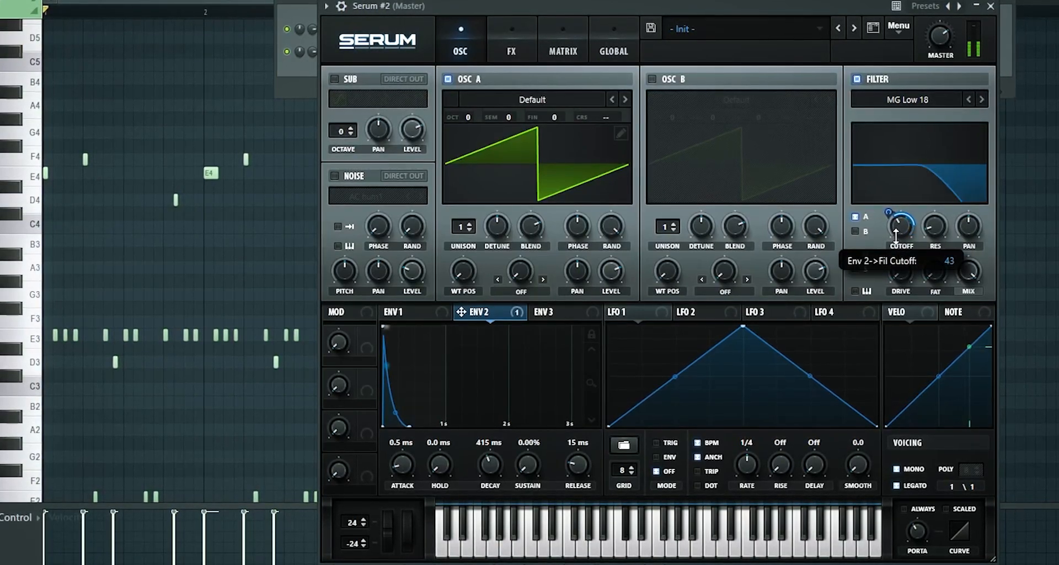
key("space")
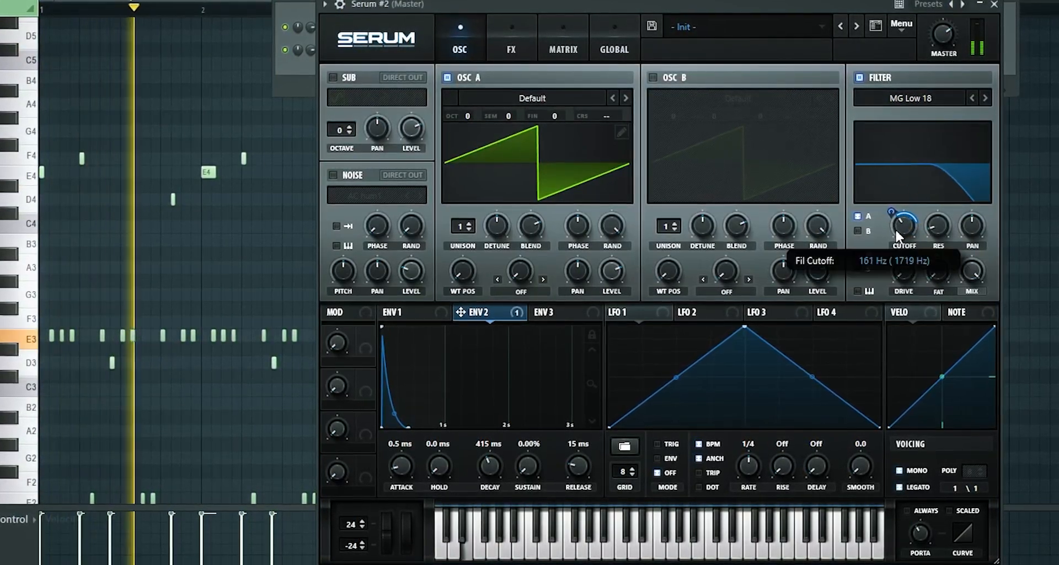
key("space")
Lower the filter cutoff to 45 Hz and raise it slightly from there
right_click(900, 230)
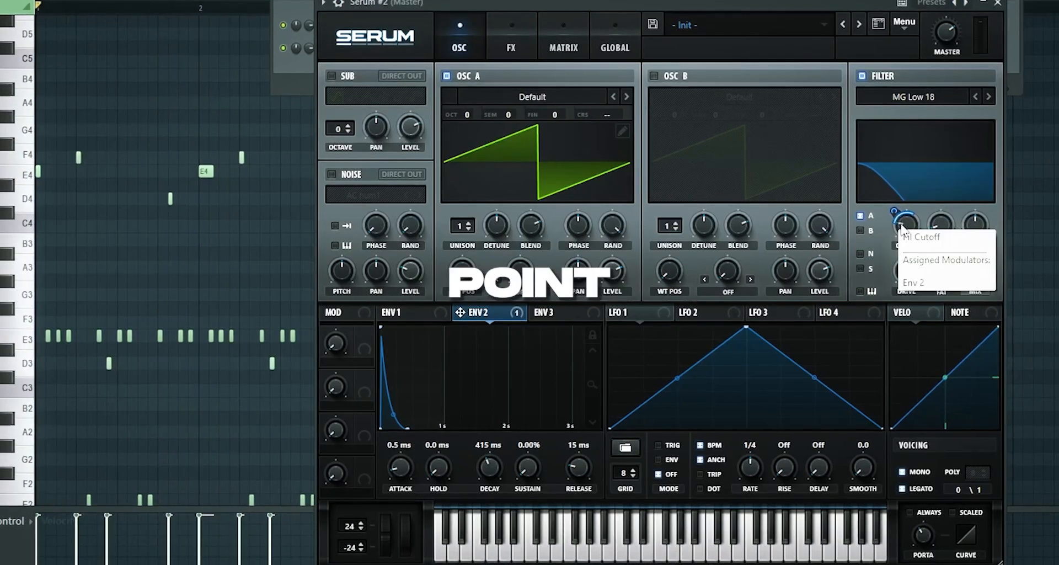
left_click(909, 231)
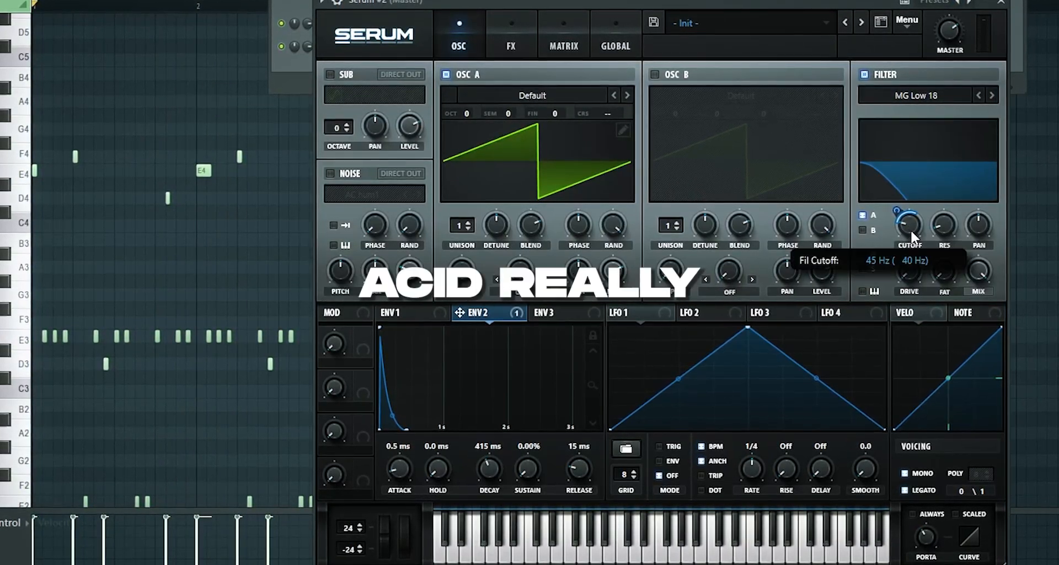
mouse_move(911, 229)
left_mouse_down()
mouse_move(915, 208)
mouse_move(915, 224)
left_mouse_up()
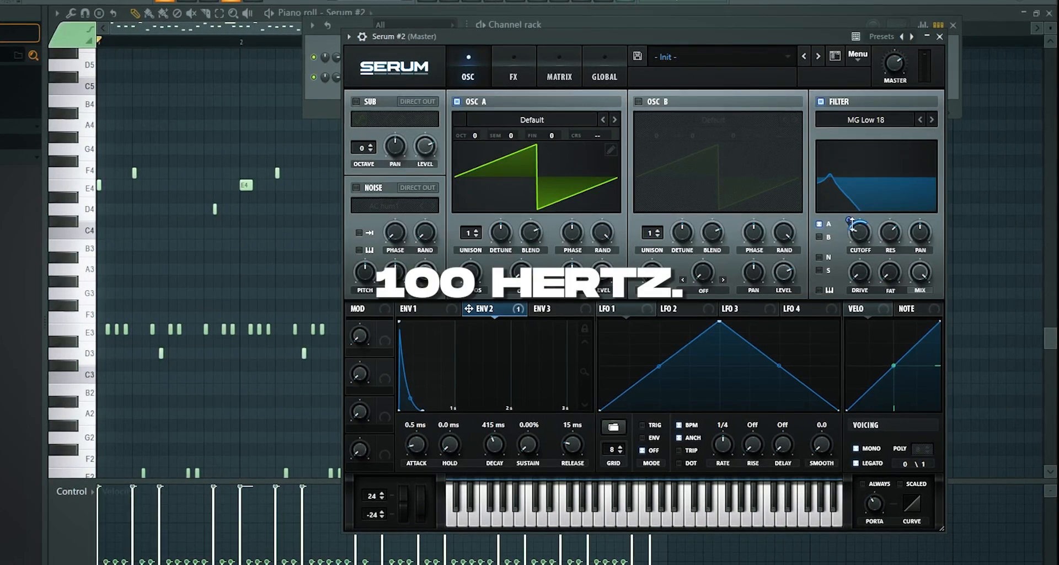
left_click_drag(859, 233, 866, 227)
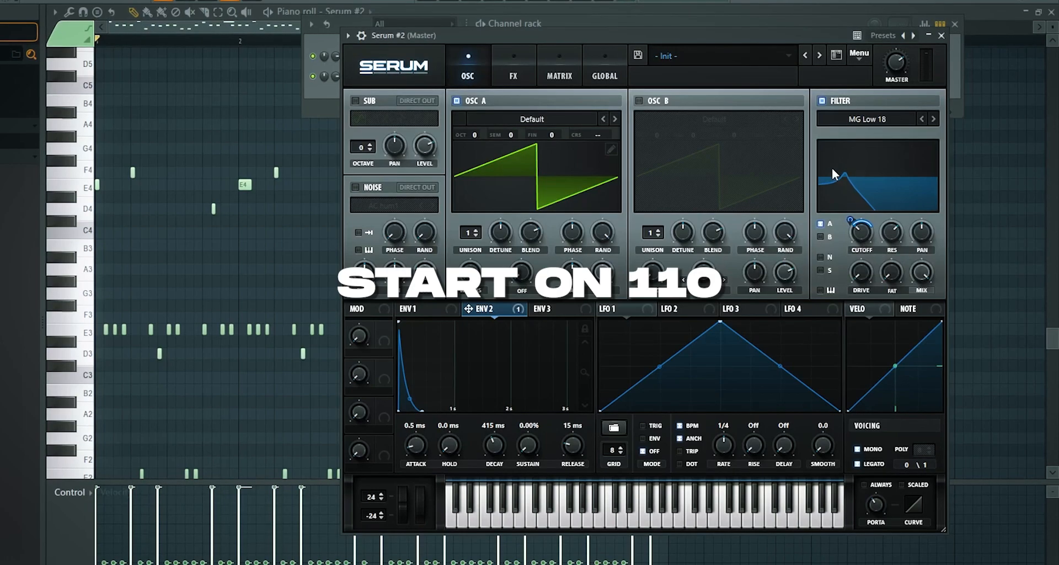
Set the Env 2 modulation amount on the filter cutoff to about 42 and raise the filter resonance during playback
key("space")
left_click_drag(852, 220, 858, 215)
key("space")
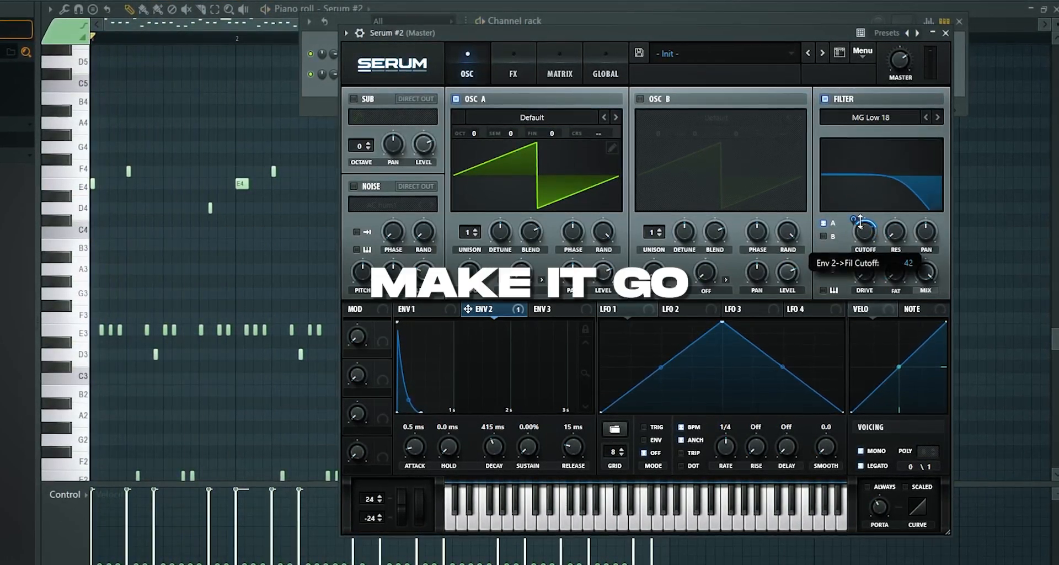
right_click(854, 225)
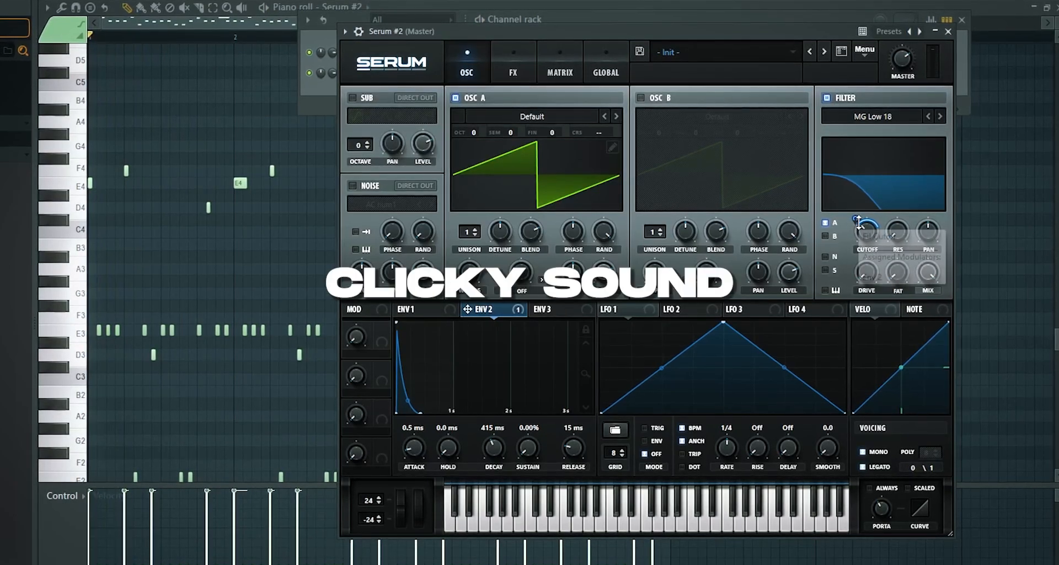
left_click(924, 242)
key("space")
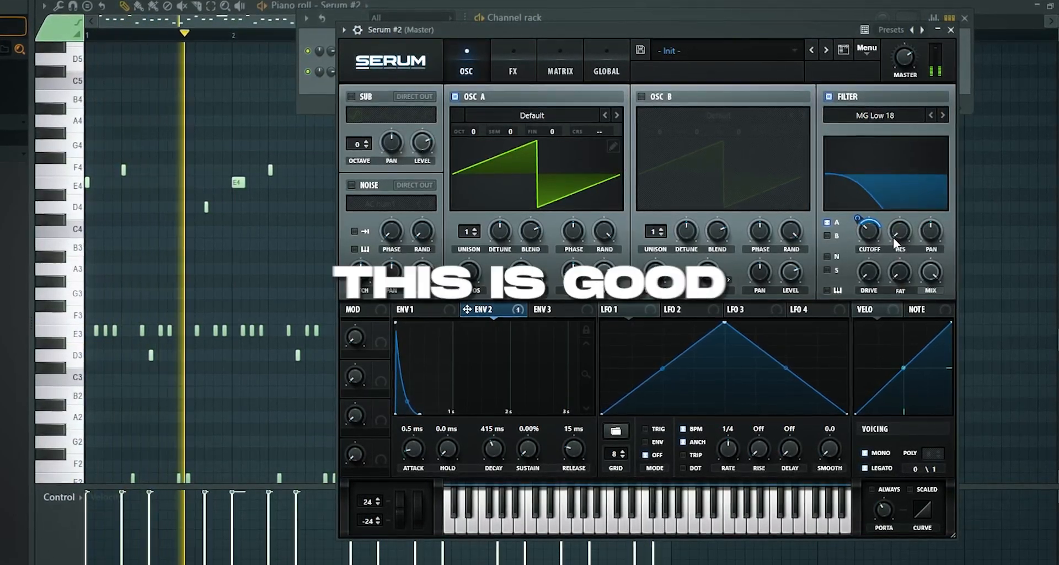
left_click_drag(903, 250, 933, 177)
Add a Tube distortion effect, raise its drive to about 98%, and play the pattern with it
left_click(530, 66)
left_click(352, 113)
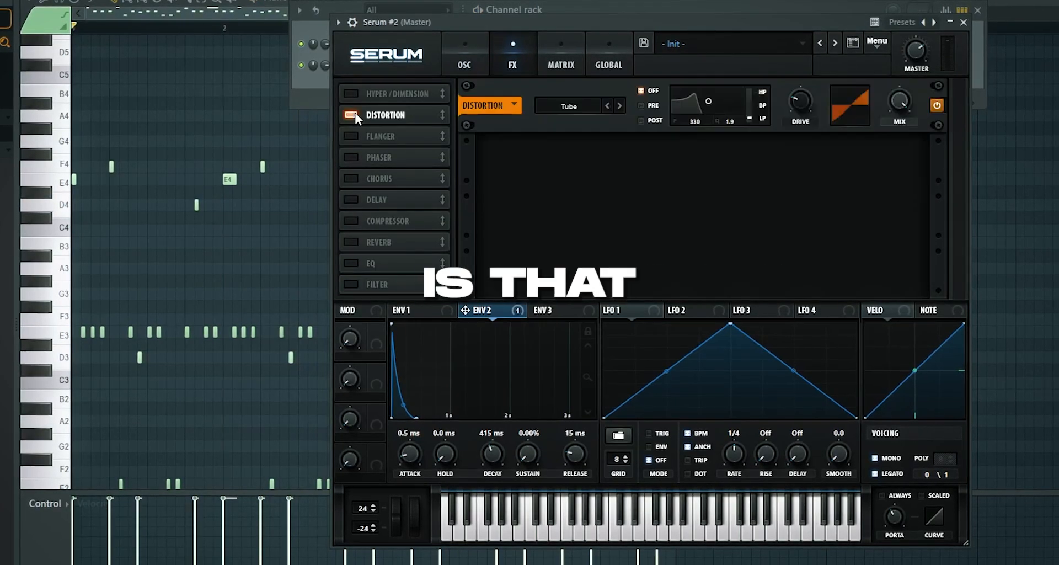
left_click(462, 59)
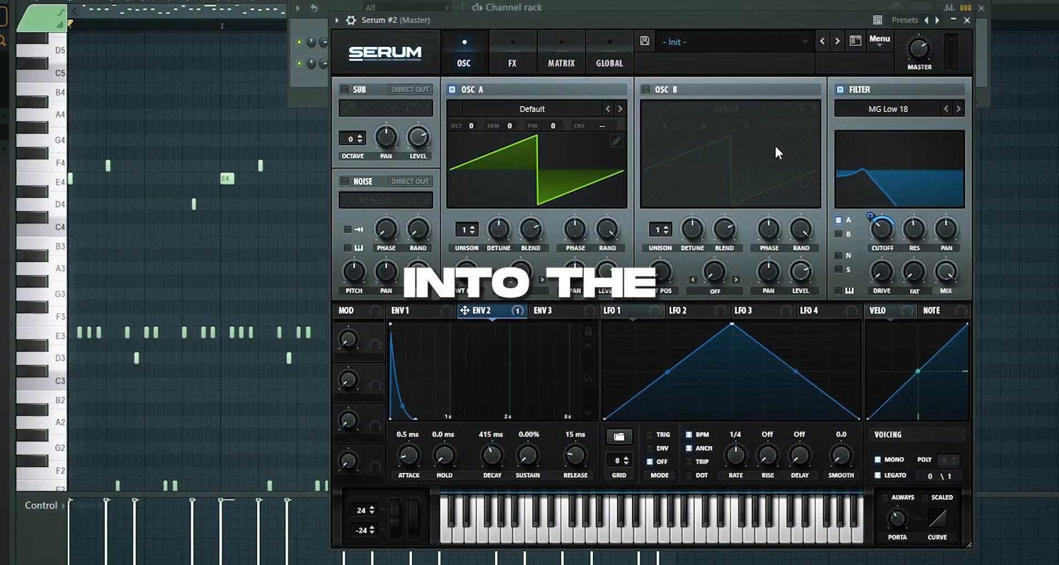
left_click(502, 57)
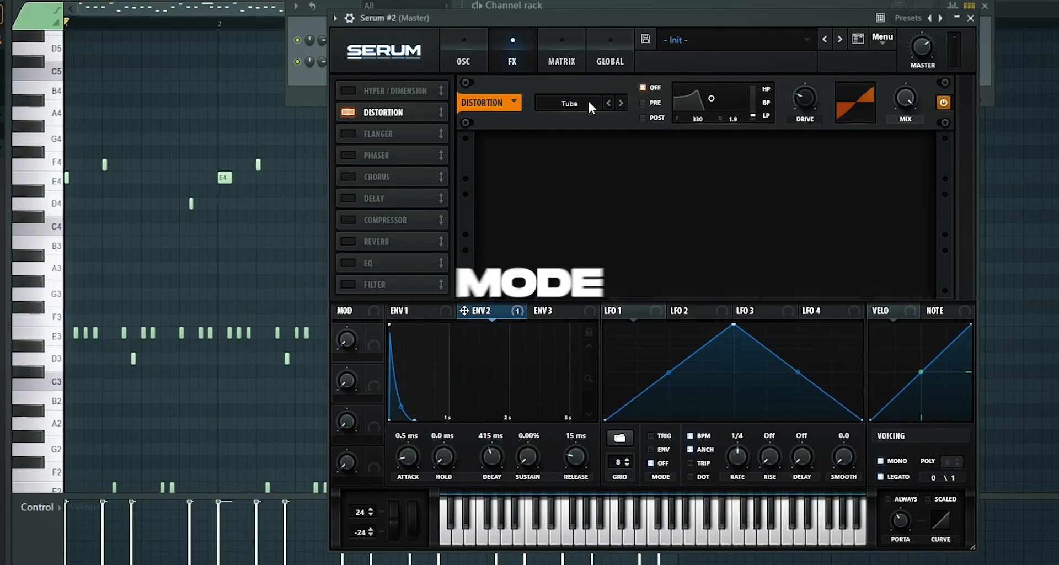
left_click_drag(805, 107, 806, 77)
key("space")
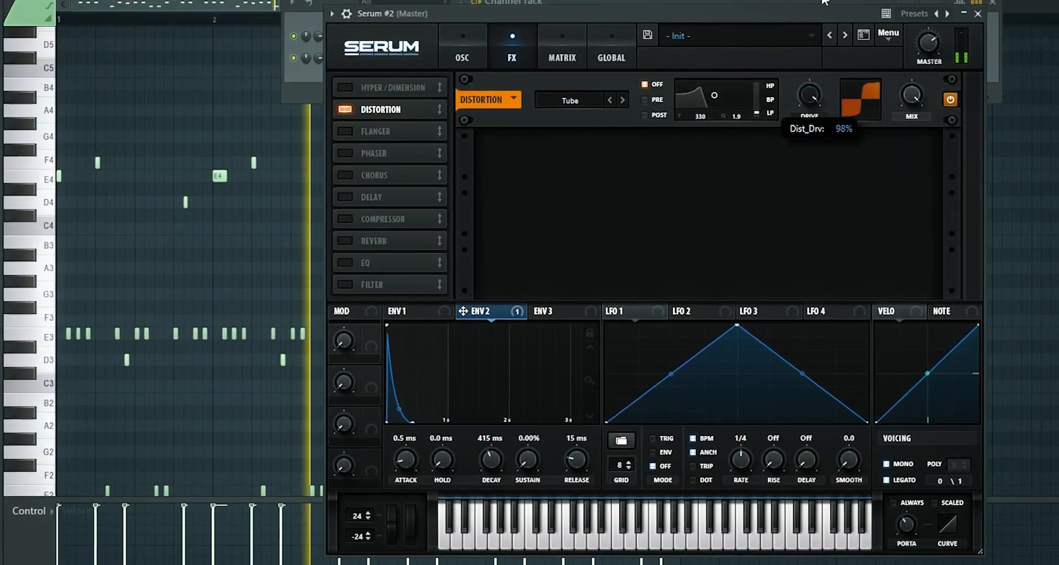
key("space")
Try the Downsample mode on the distortion effect
left_click(485, 41)
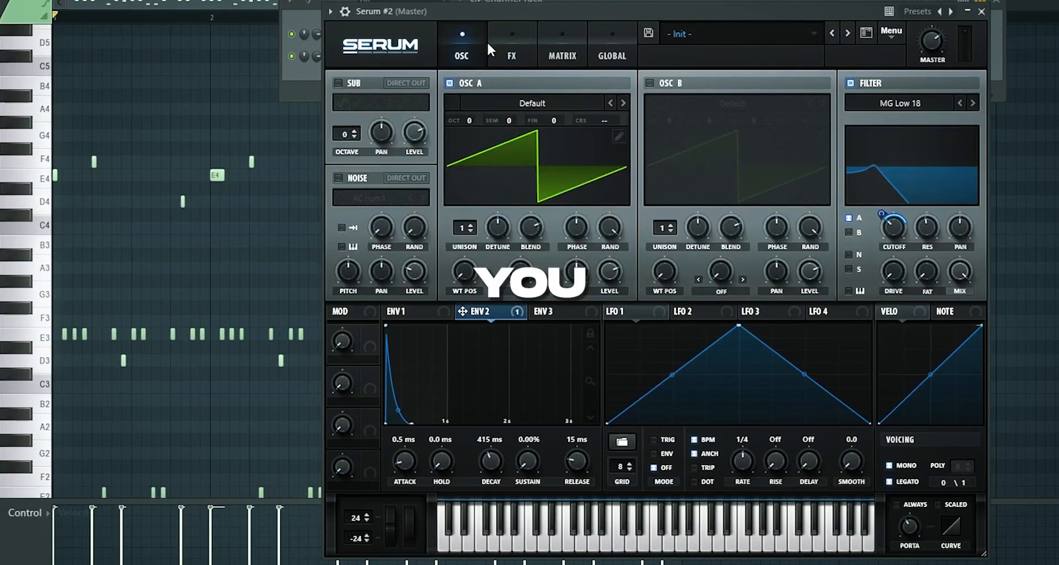
left_click(516, 46)
left_click(567, 98)
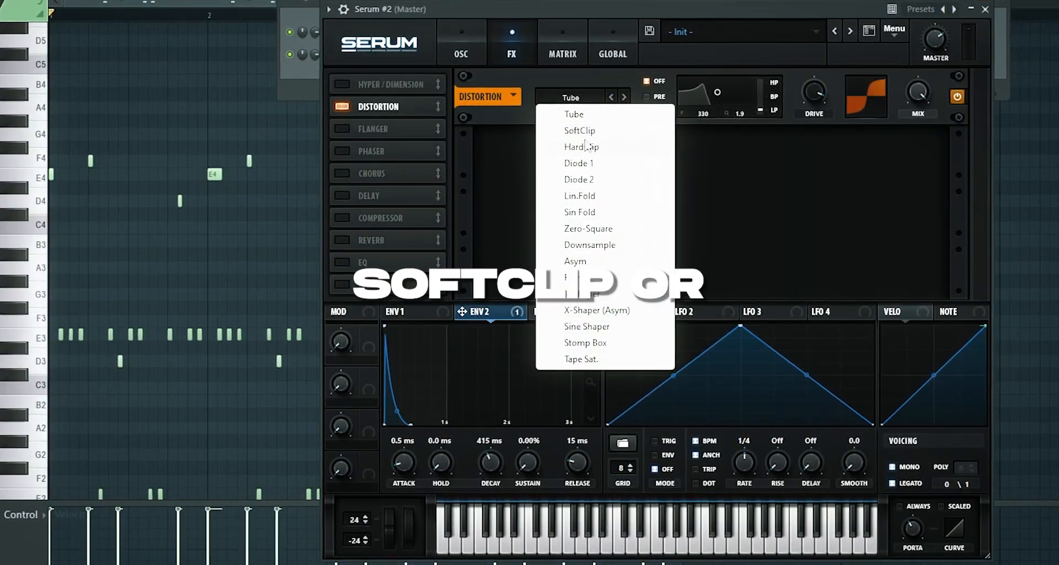
left_click(590, 245)
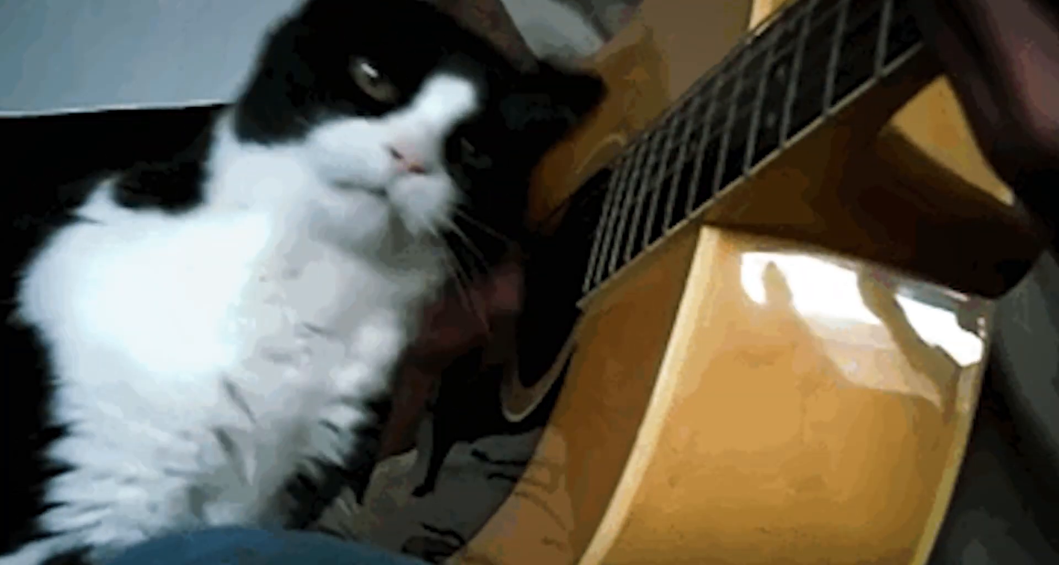
Switch the distortion mode to Tape Sat. and play the pattern with it
left_click(612, 95)
left_click(573, 95)
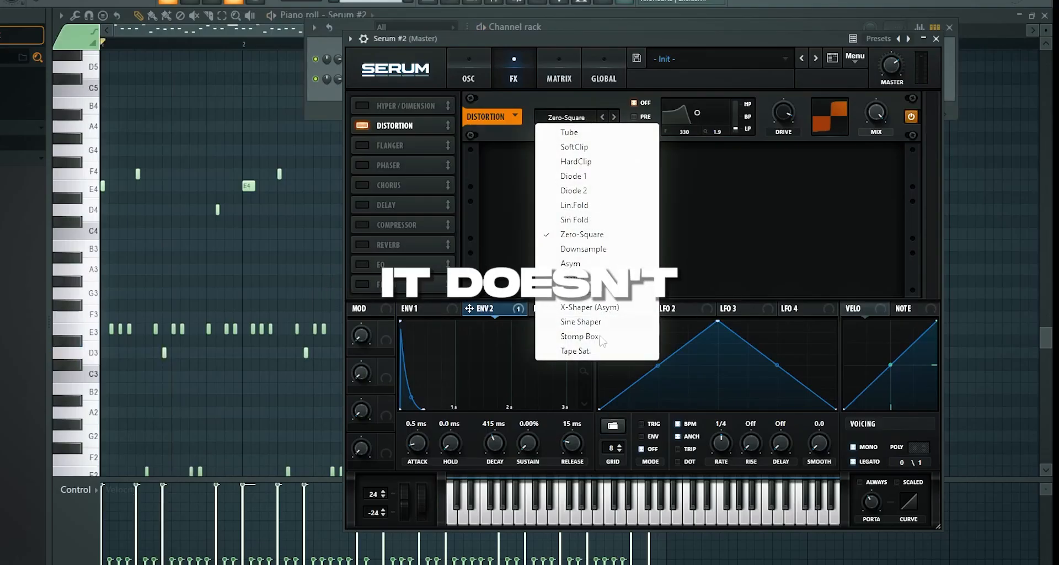
left_click(600, 337)
key("space")
left_click(614, 117)
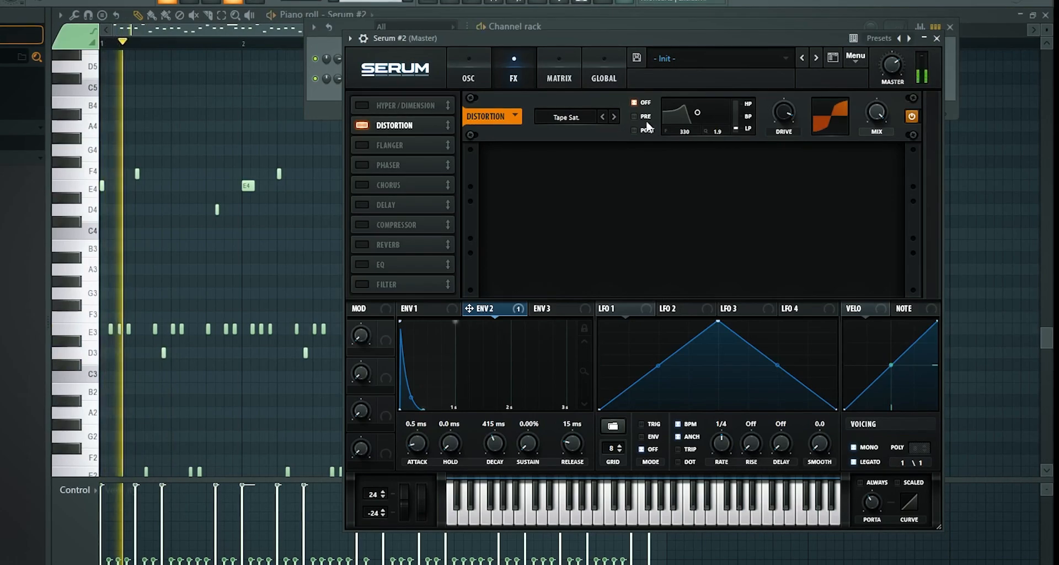
Set the distortion mode back to Tube and replace it with Stomp Box
left_click(588, 115)
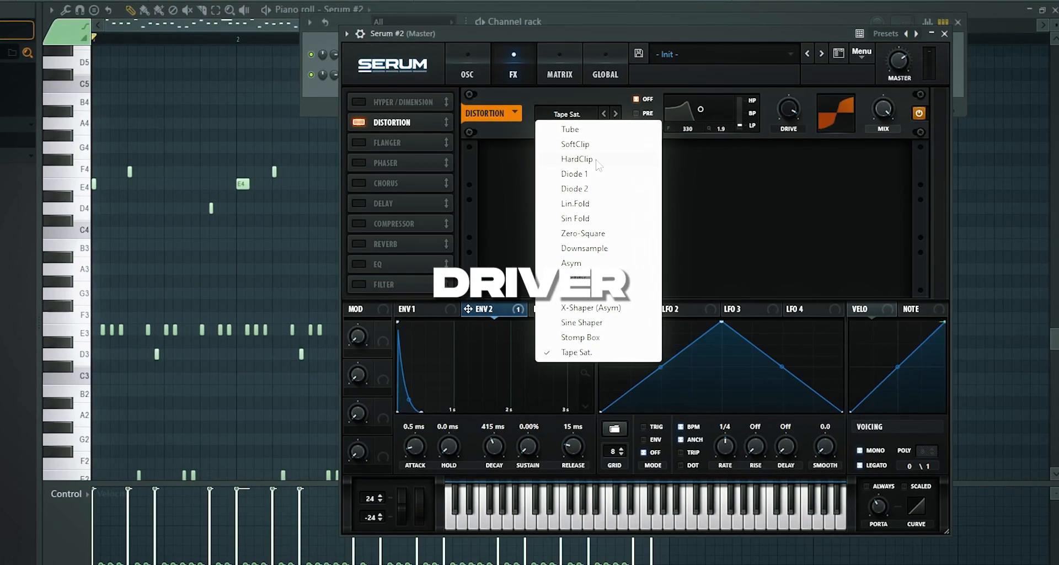
left_click(568, 129)
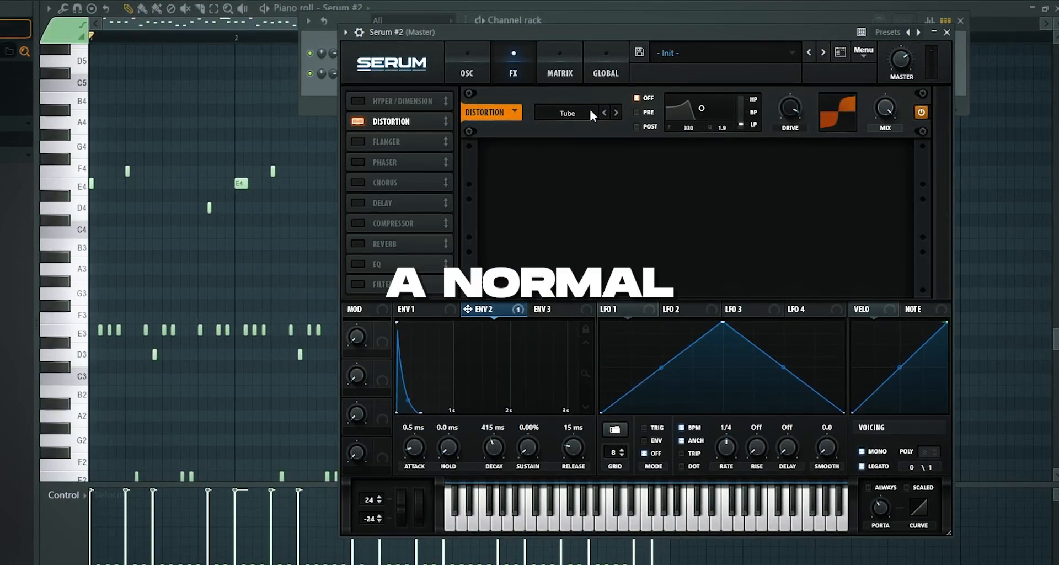
left_click(567, 112)
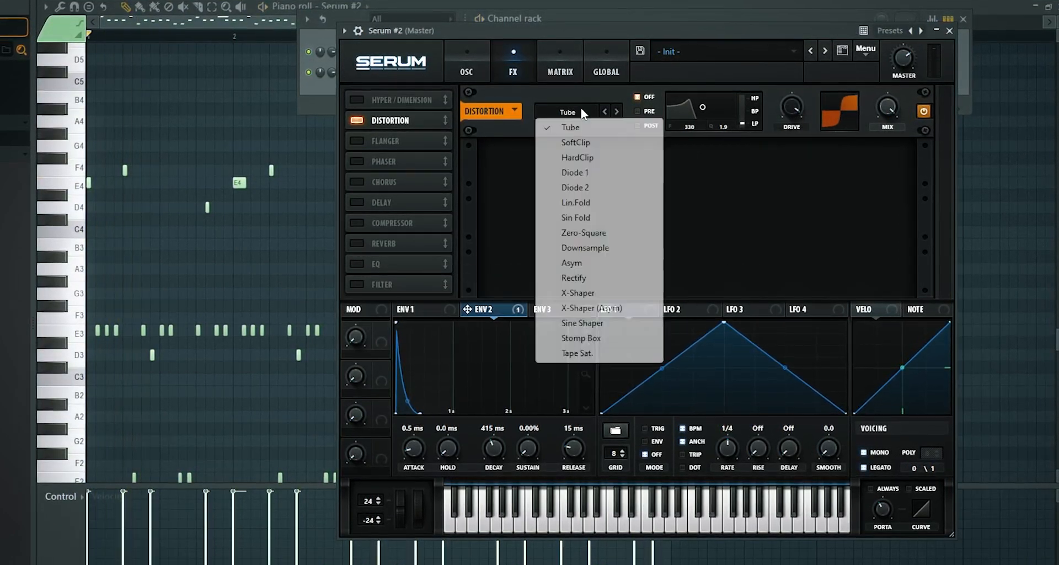
left_click(571, 335)
left_click(617, 113)
left_click(605, 113)
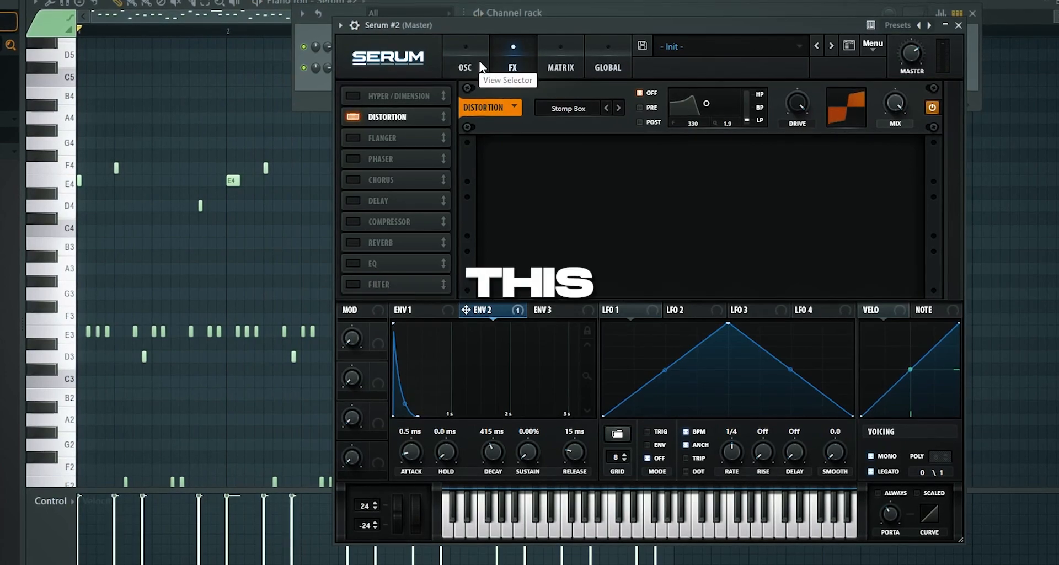
Compare Stomp Box with Tube distortion by switching to Tube and returning to Stomp Box
key("space")
left_click(570, 106)
left_click(574, 121)
left_click(574, 106)
left_click(583, 340)
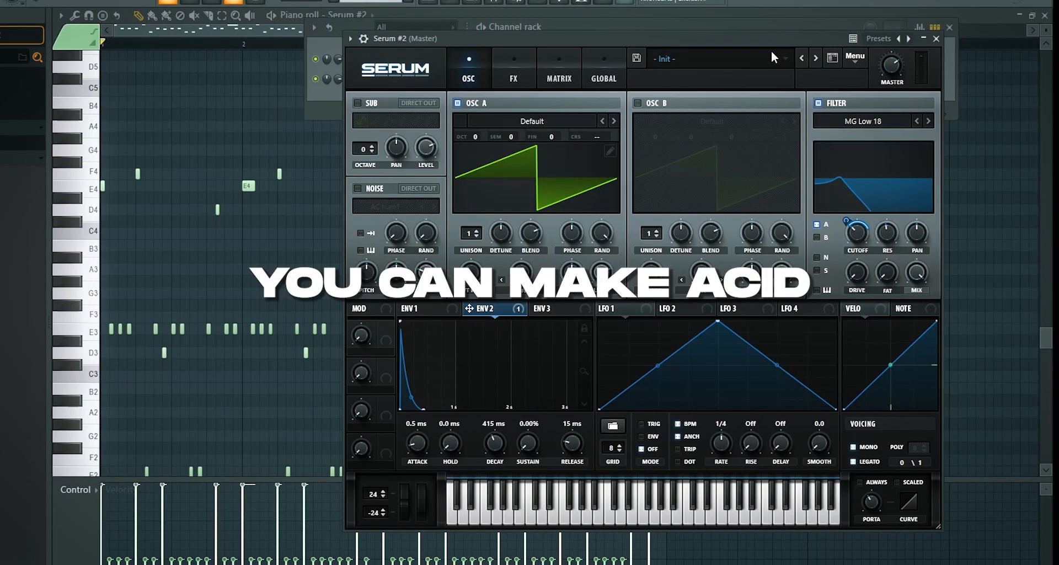
Try the High 24 and Band 24 types on the filter
left_click(880, 122)
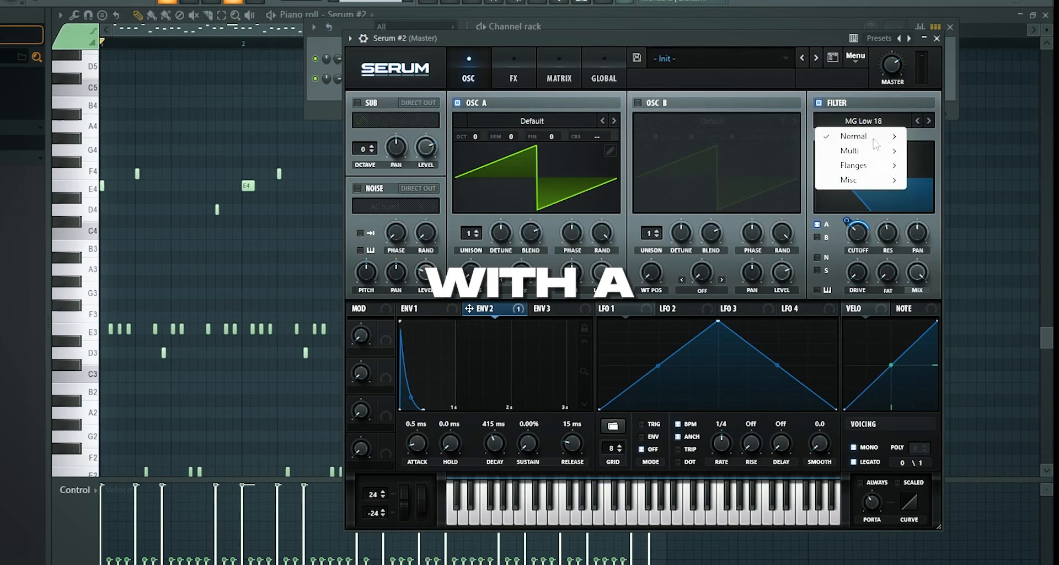
mouse_move(878, 137)
left_click(944, 297)
left_click(873, 122)
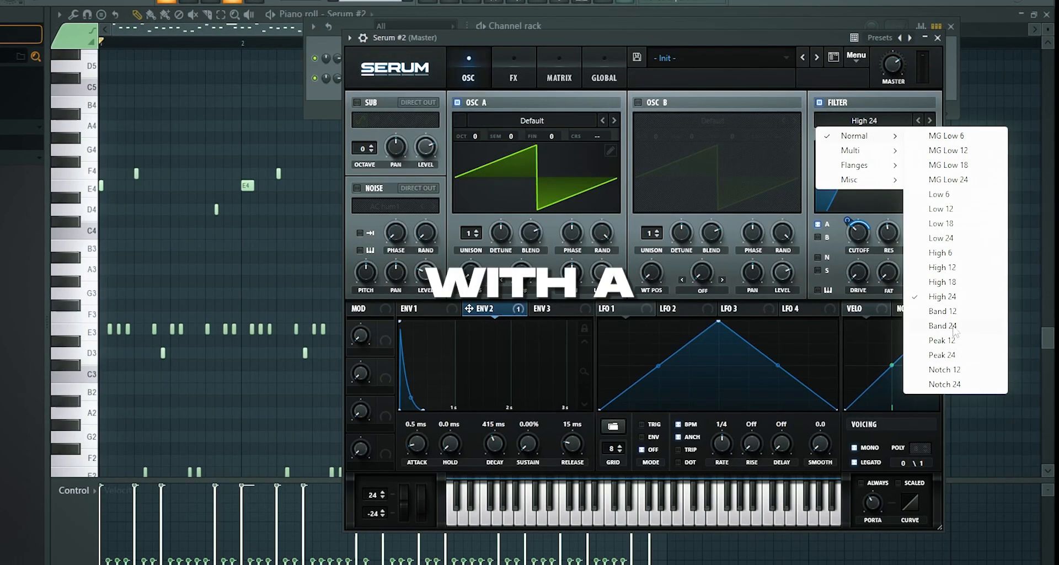
left_click(943, 326)
Change the filter to the low-pass type MG Low 24 and step back to MG Low 12
left_click(871, 120)
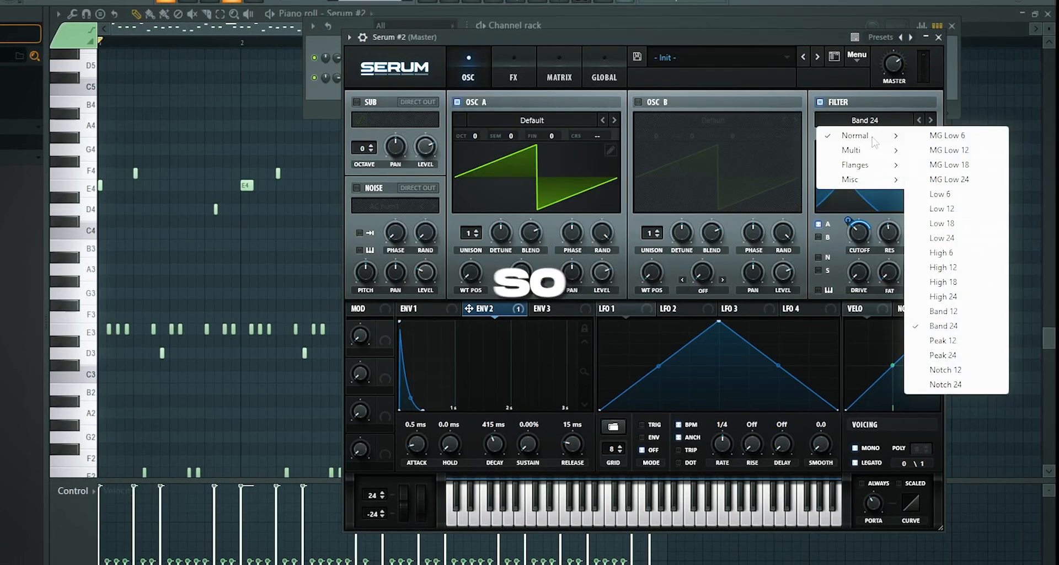
left_click(948, 179)
left_click(924, 120)
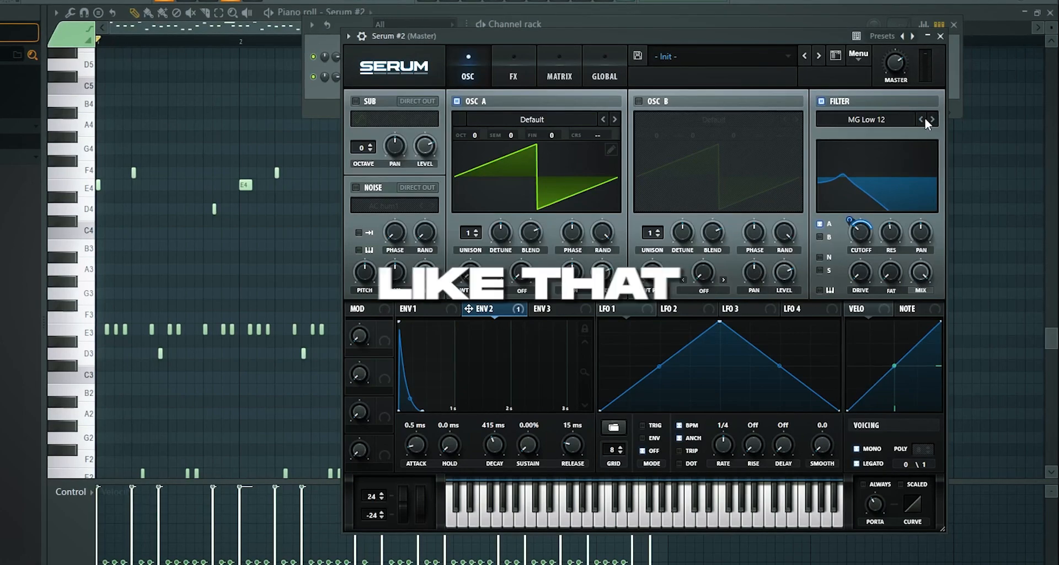
Audition the MG Low 18 filter type against the playing pattern
key("space")
left_click(929, 120)
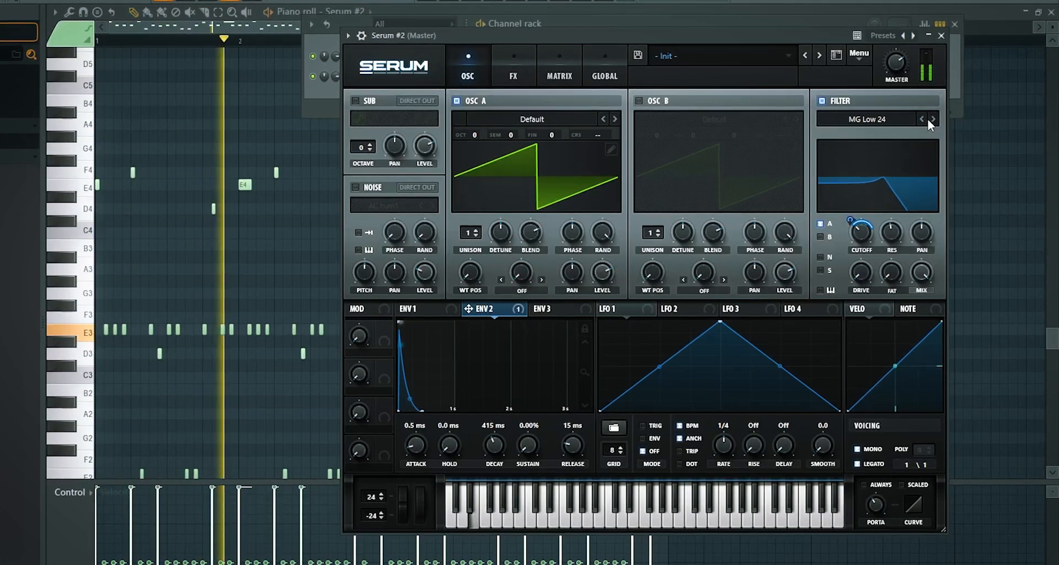
left_click(923, 119)
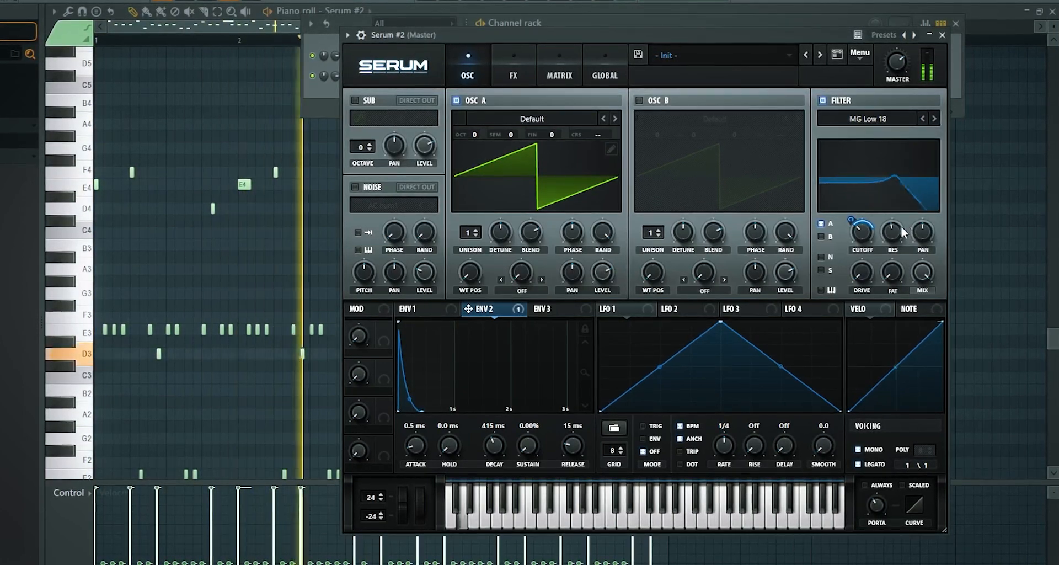
Try the High 12 filter type with the cutoff at about 205 Hz and the resonance at about 89% during playback
left_click(888, 118)
mouse_move(895, 138)
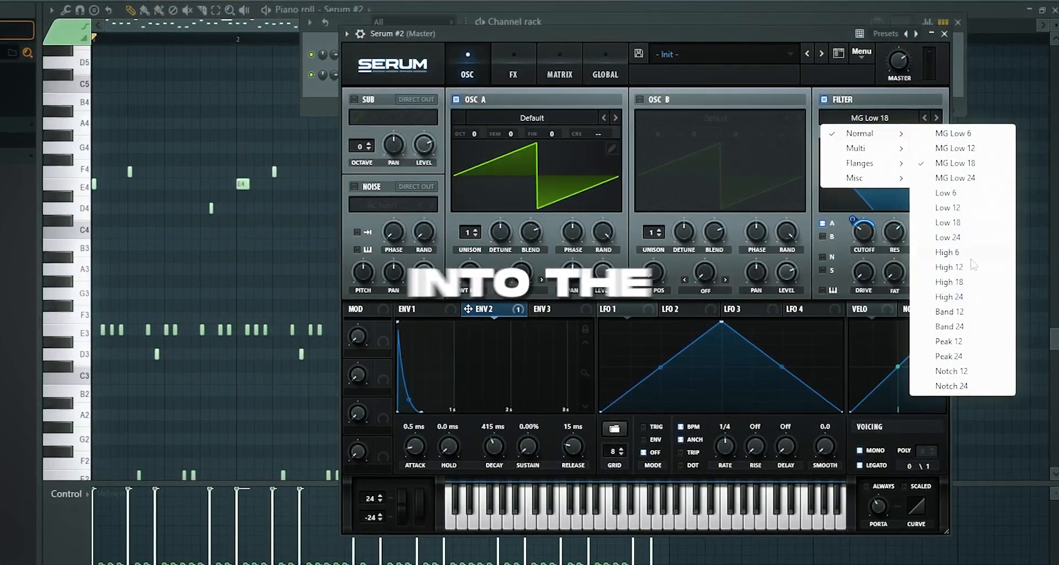
left_click(965, 268)
key("space")
left_click_drag(863, 231, 869, 265)
key("space")
key("space")
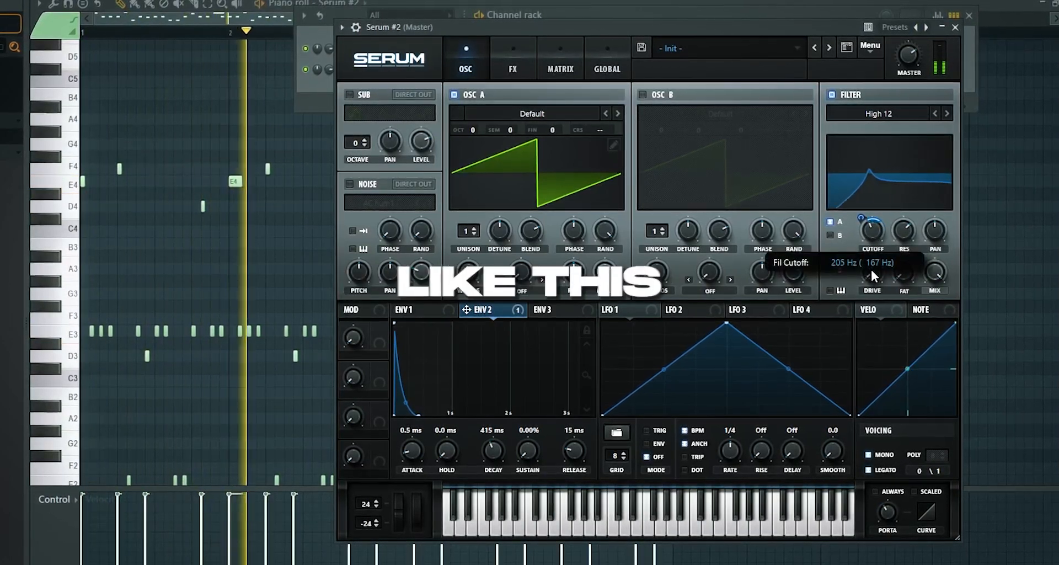
left_click_drag(903, 232, 916, 218)
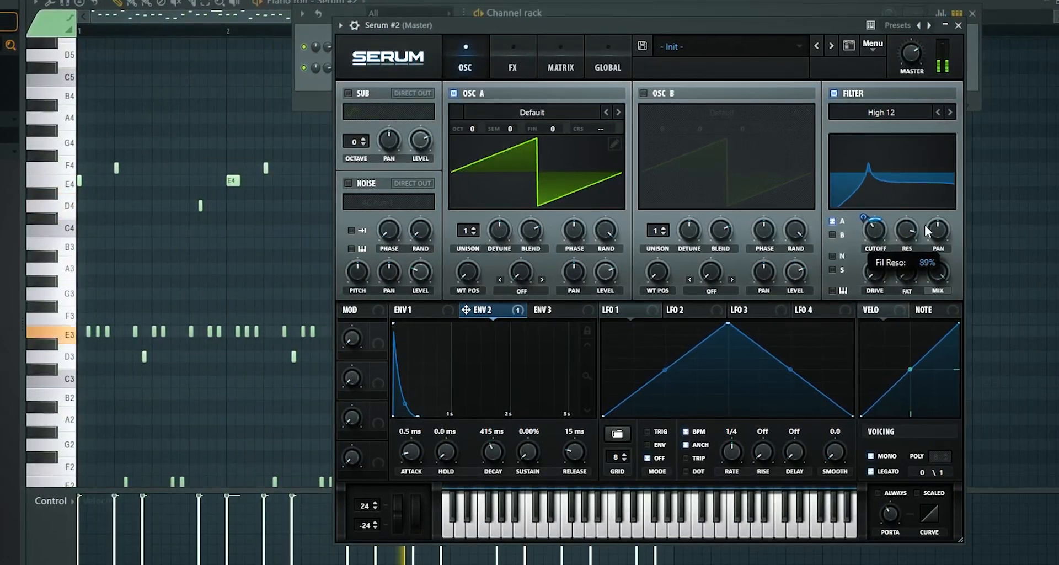
Change the filter type to Band 24, retune its cutoff during playback, and compare it with Band 12
left_click(880, 113)
mouse_move(872, 128)
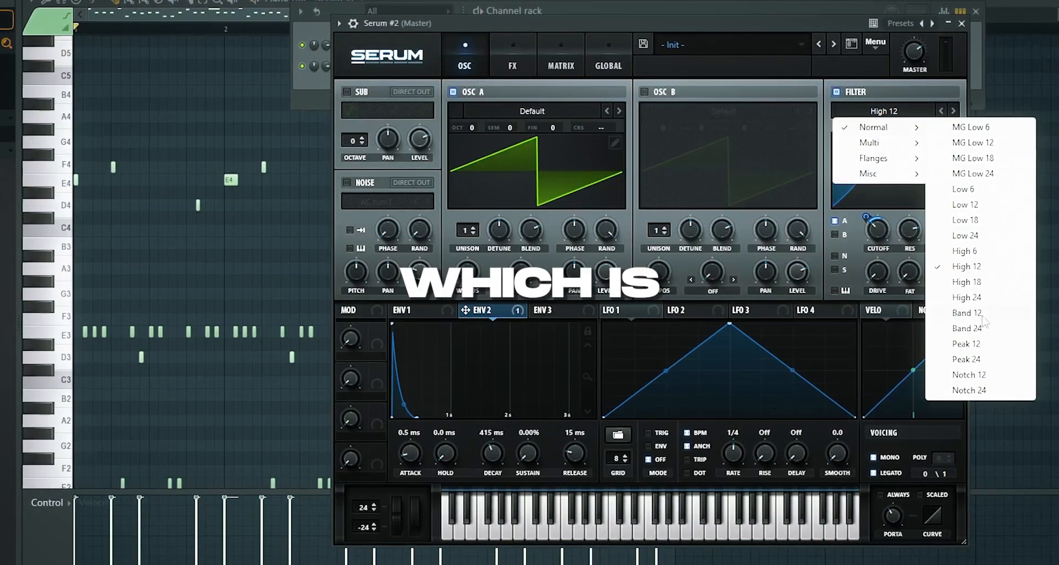
left_click(972, 329)
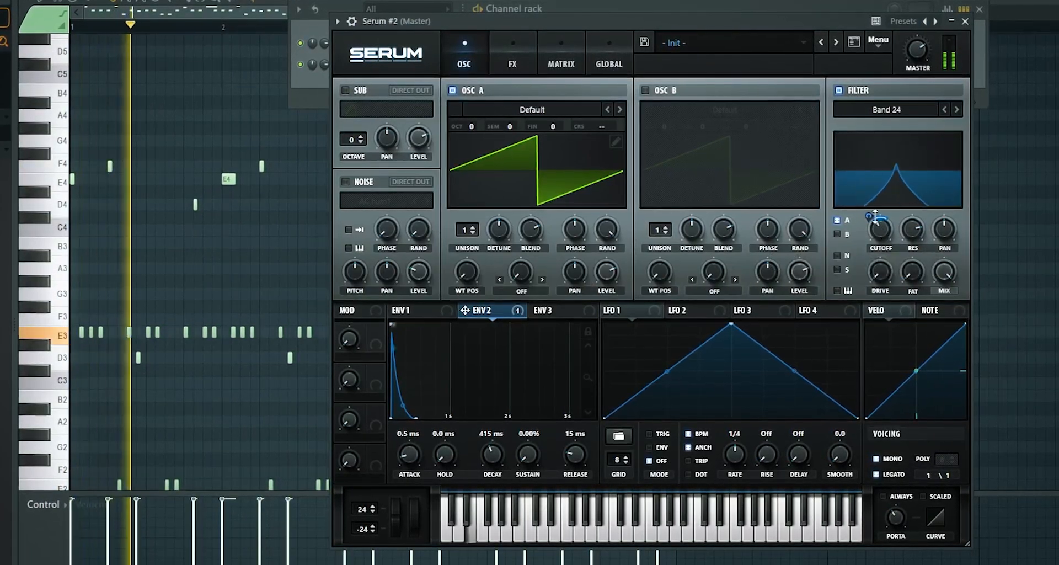
left_click_drag(882, 227, 874, 220)
left_click_drag(886, 282, 901, 211)
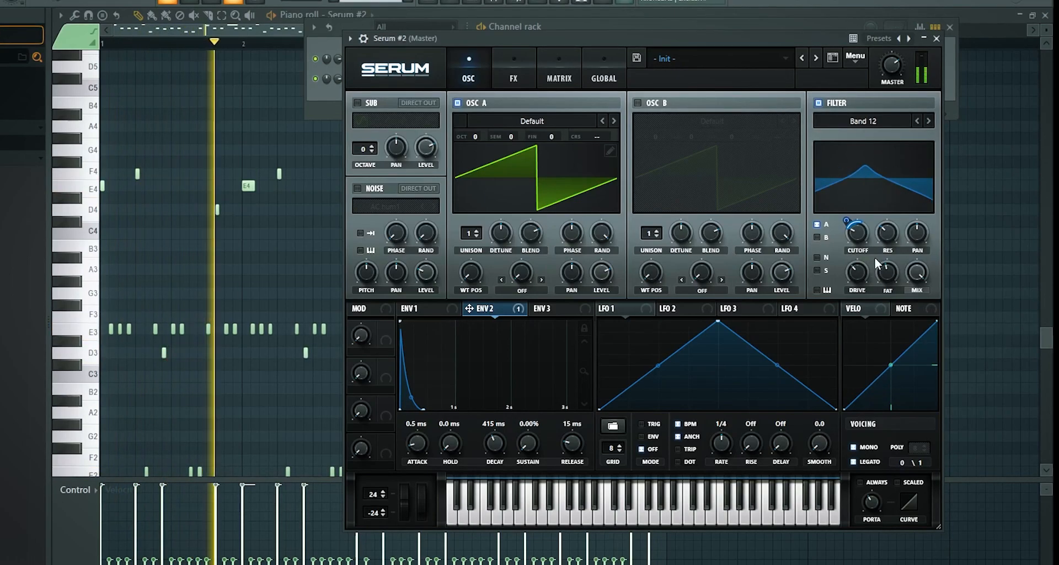
Lengthen the Env 2 decay to 1.56 s, fine-tune the filter cutoff, and extend the decay to 2.47 s
left_click_drag(497, 462, 519, 434)
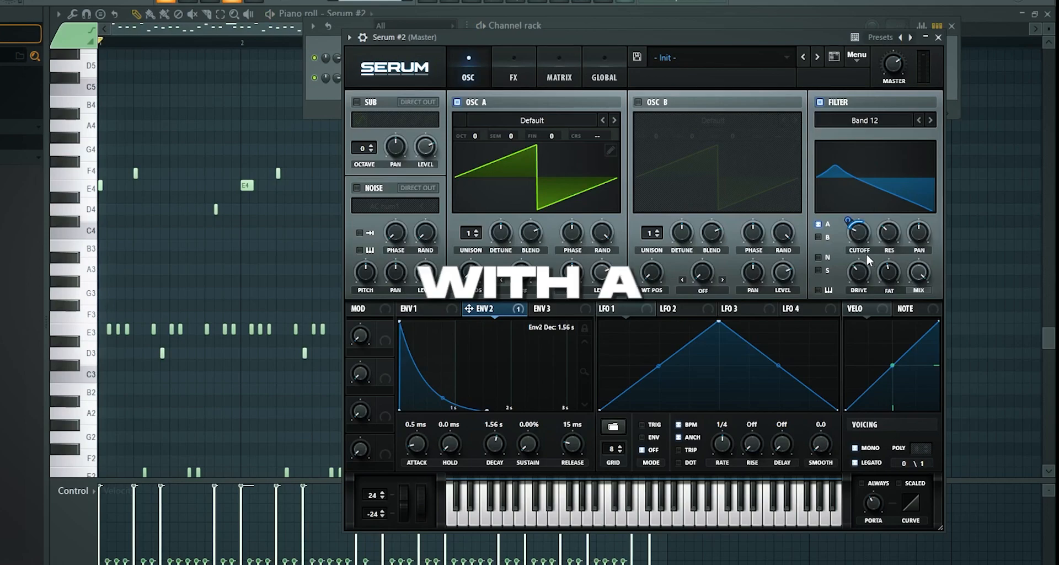
left_click_drag(853, 226, 851, 229)
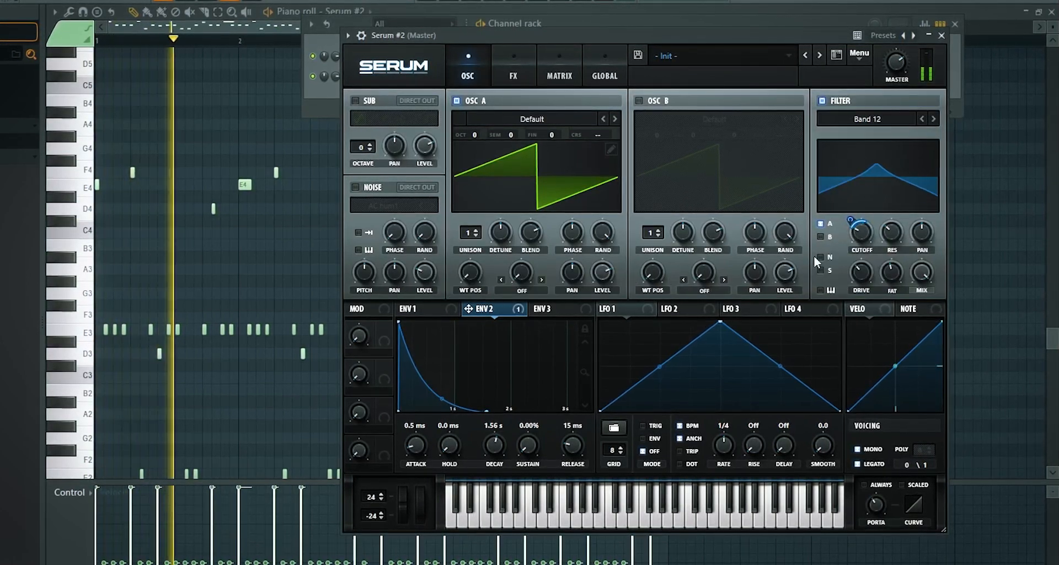
left_click_drag(503, 458, 519, 436)
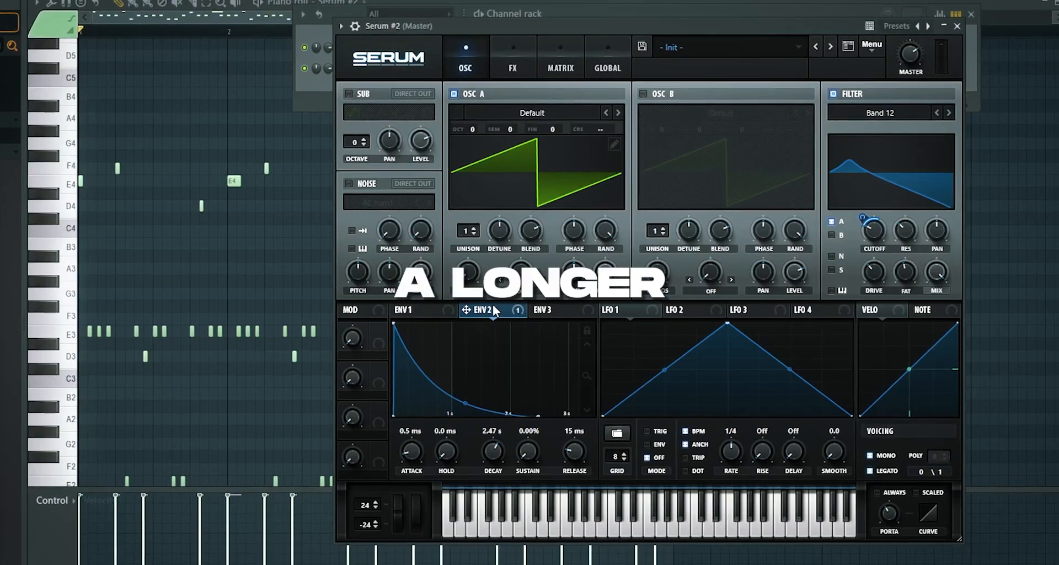
Shape Env 3 as a short pluck with a 287 ms decay and 0% sustain
left_click(545, 310)
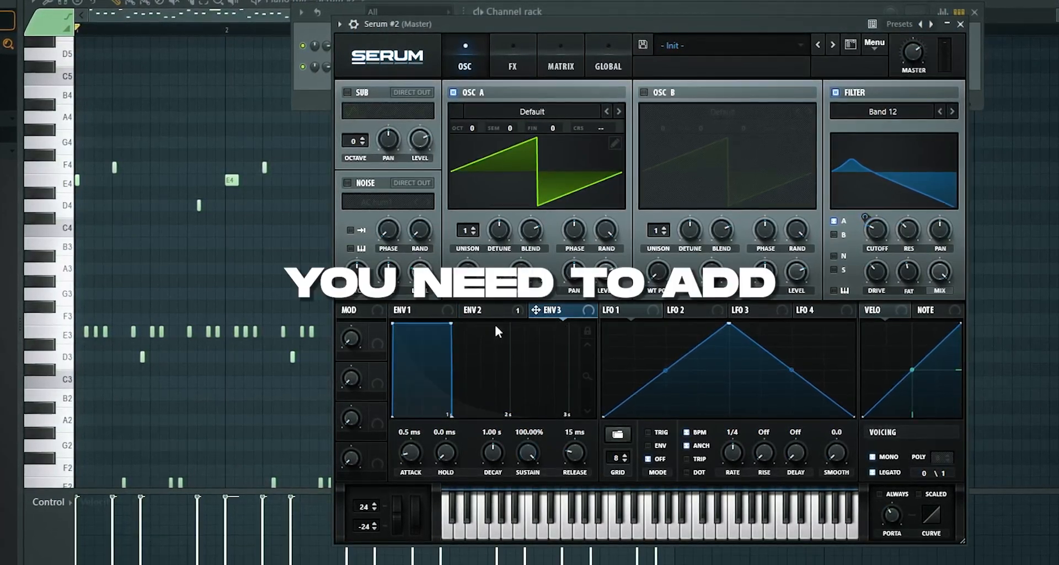
left_click_drag(452, 324, 402, 437)
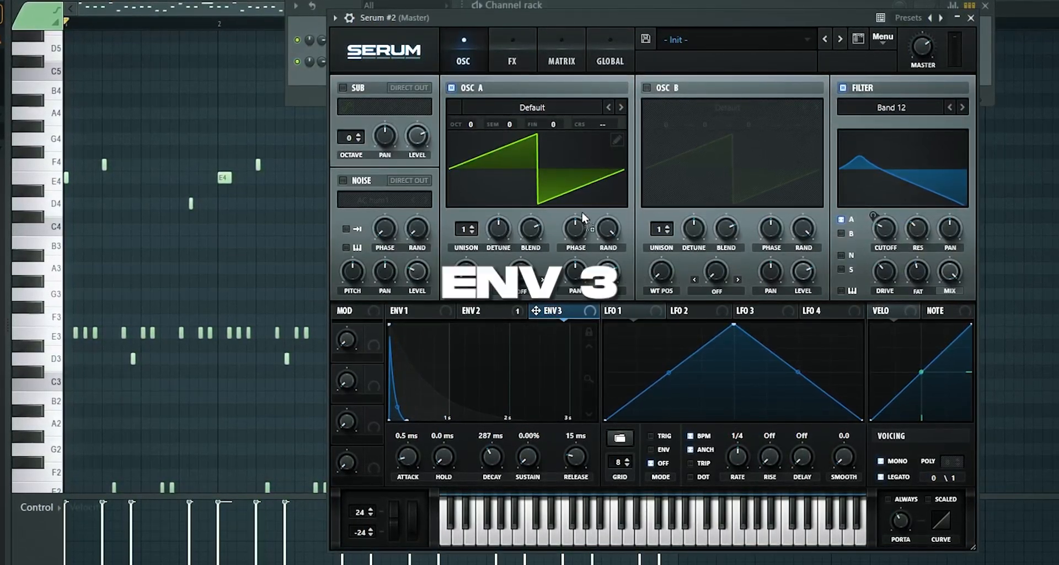
Assign Env 3 to the filter cutoff and resonance, adjusting the resonance while playing the pattern
left_click_drag(535, 311, 887, 277)
key("space")
key("space")
left_click_drag(899, 226, 899, 237)
key("space")
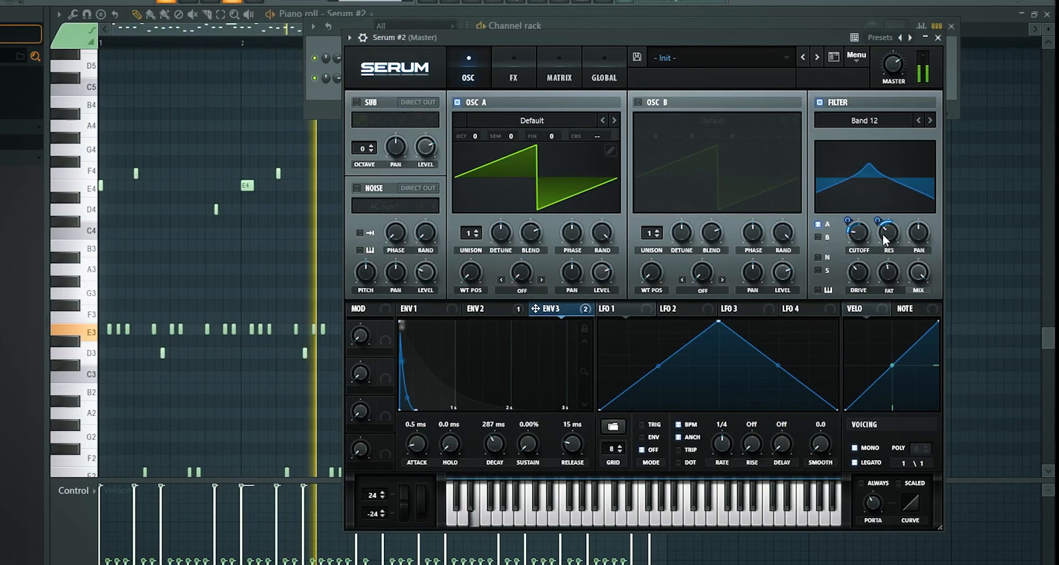
Compare other filter types by trying Band 24 and stepping back to Low 18 during playback
left_click(933, 120)
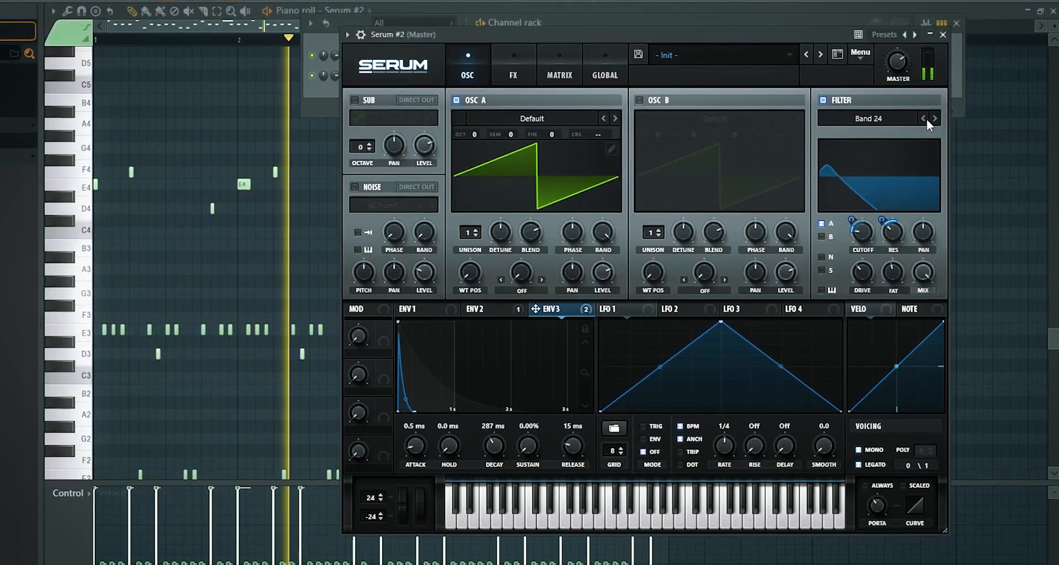
left_click(927, 119)
left_click(926, 119)
left_click(924, 119)
left_click(924, 119)
left_click(924, 120)
left_click(924, 119)
left_click(925, 119)
key("space")
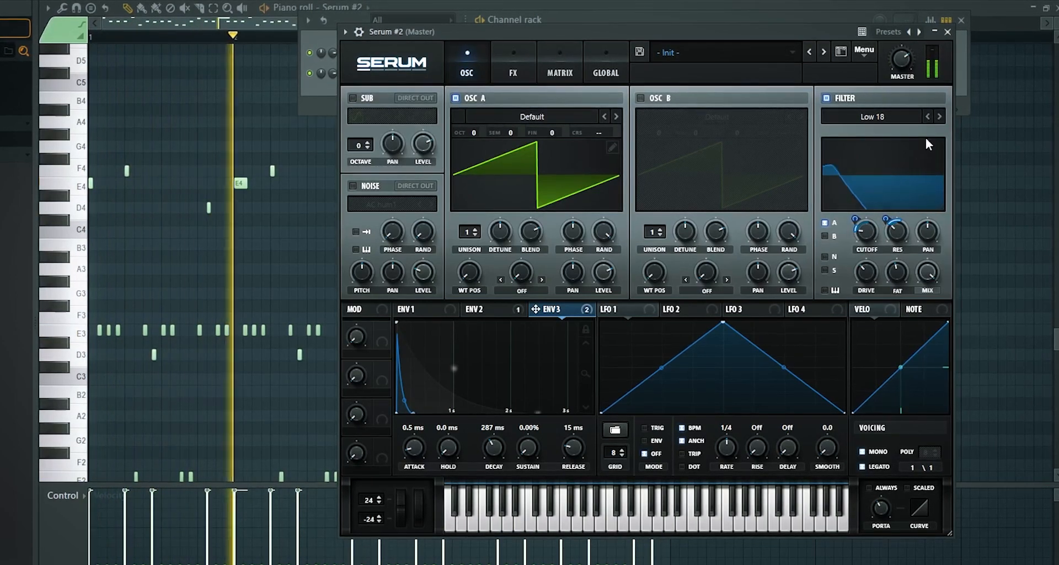
Set the filter type to Band 24
left_click(882, 116)
mouse_move(864, 130)
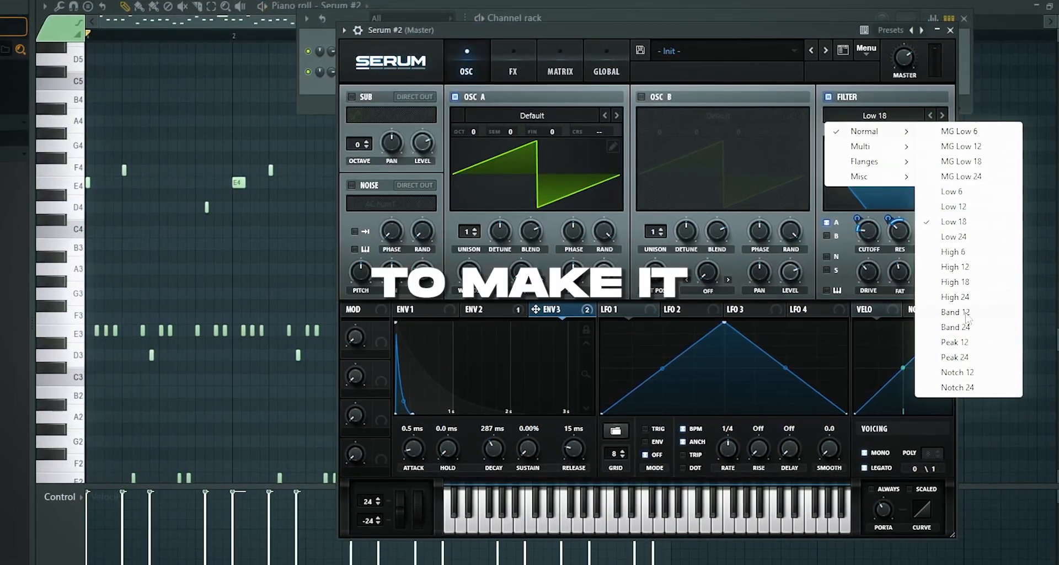
left_click(957, 327)
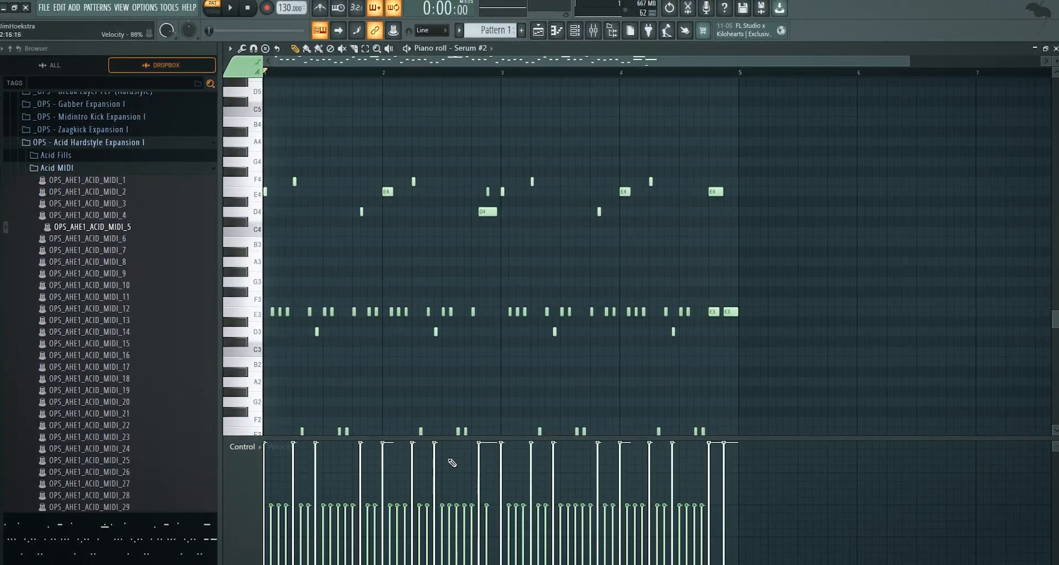
Reopen the Serum #2 instrument and modulate the filter cutoff with velocity, trying an amount of 21 and fine-tuning it
key("F6")
left_click(544, 102)
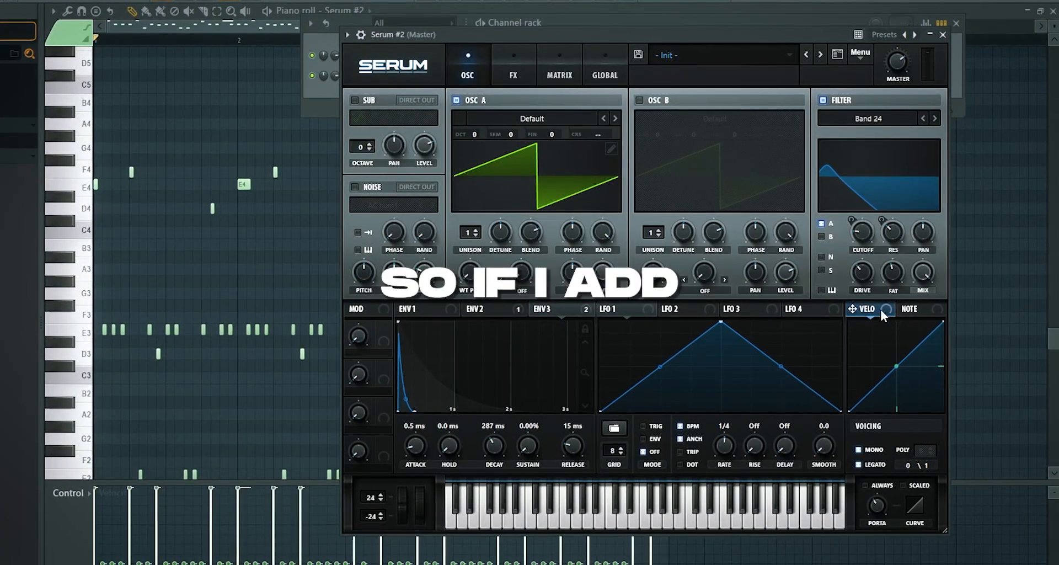
left_click_drag(860, 227, 862, 228)
left_click_drag(853, 220, 853, 205)
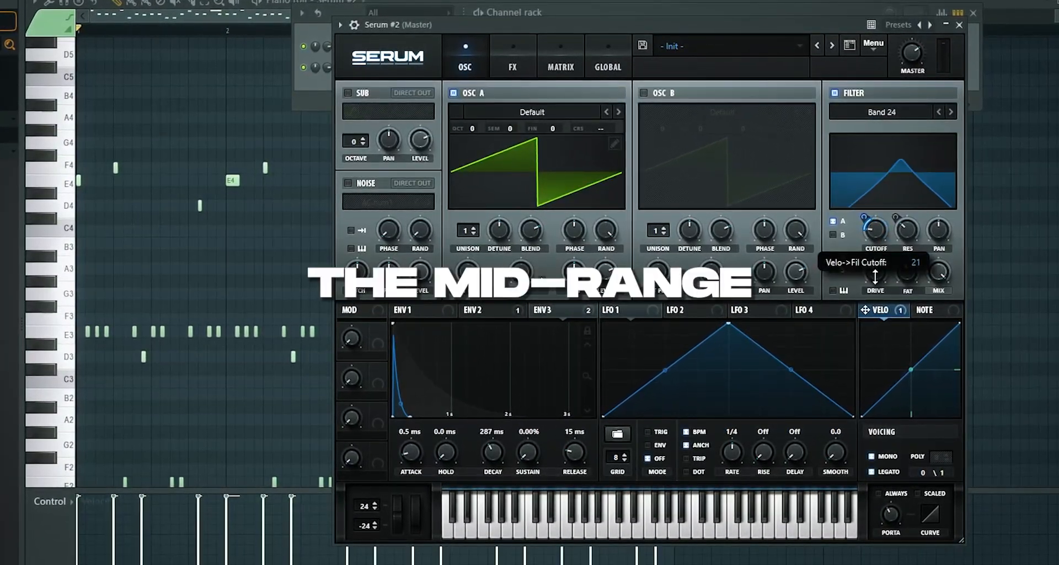
key("space")
left_click_drag(866, 216, 883, 238)
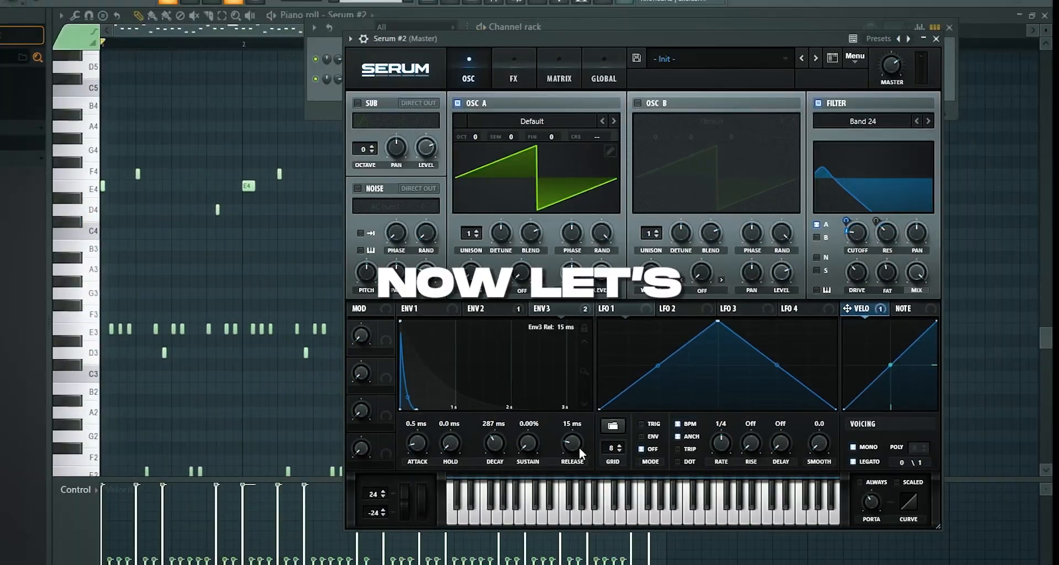
Set the Env 2 release to 34 ms and the Env 1 release to 76 ms
left_click(485, 311)
left_click_drag(575, 458, 575, 453)
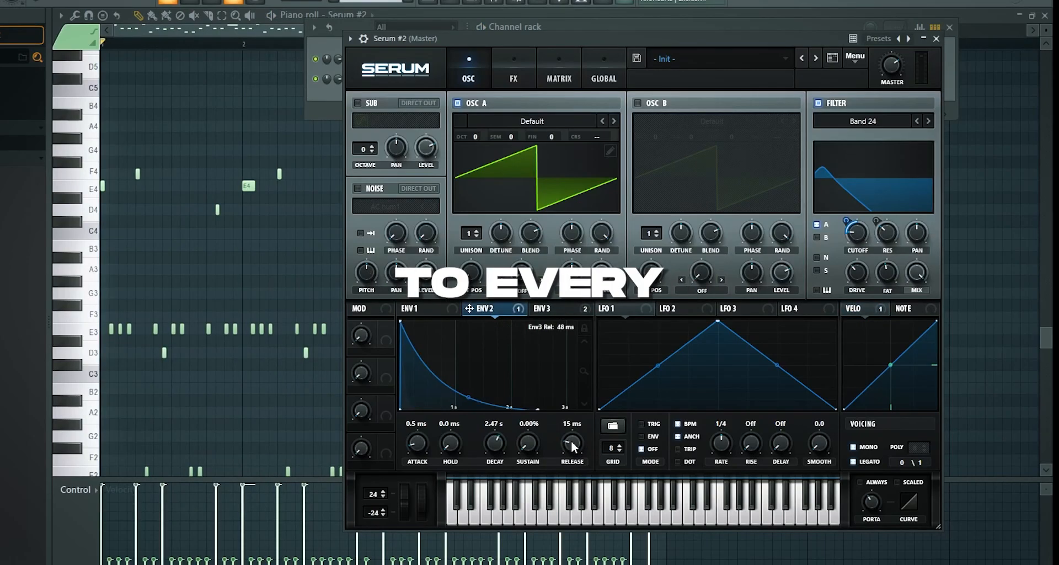
left_click(453, 309)
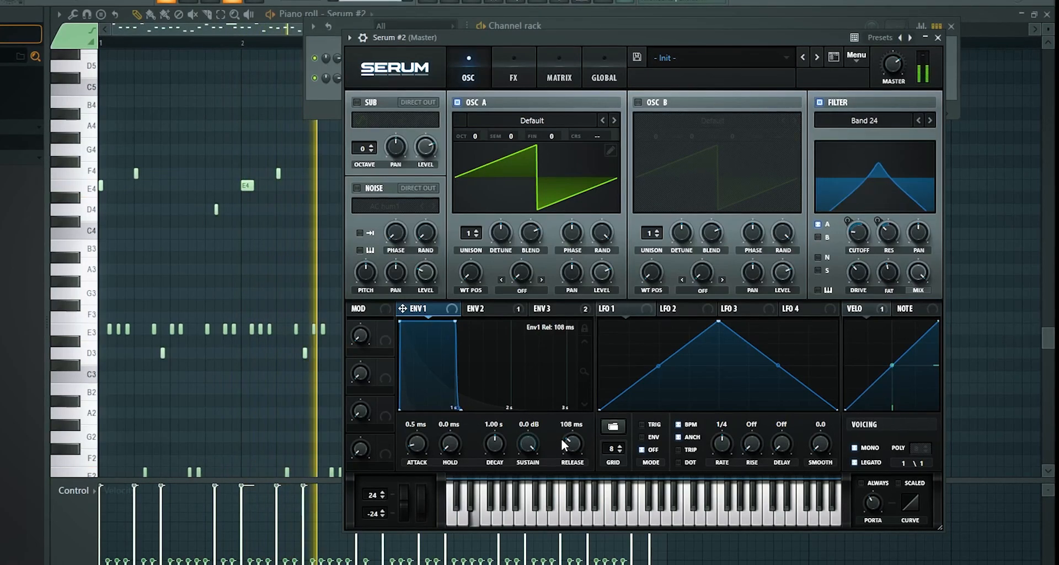
left_click_drag(564, 444, 563, 450)
Lower the filter cutoff to about 26 Hz while the pattern plays
right_click(858, 237)
left_click(734, 344)
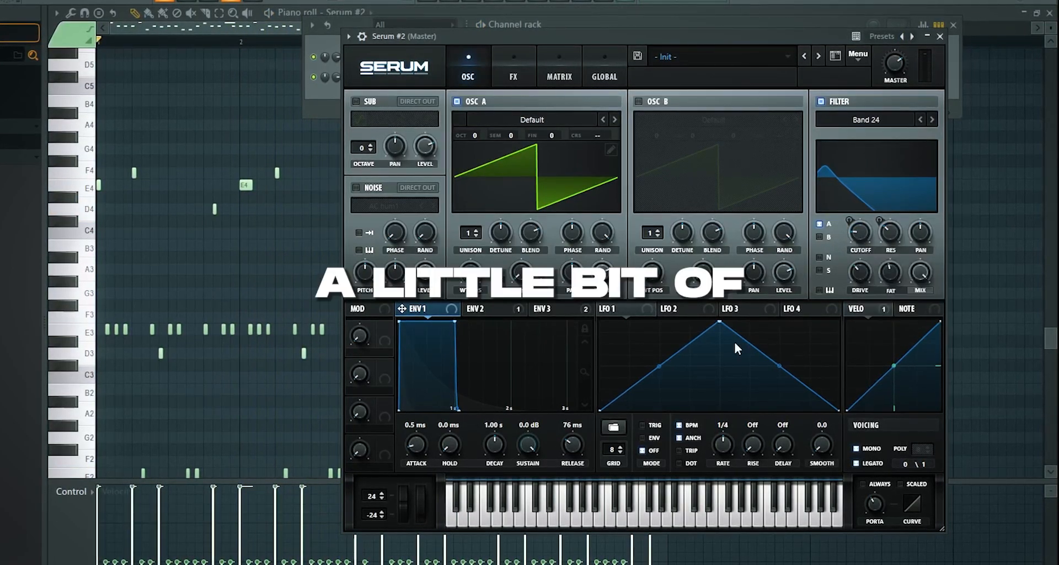
right_click(865, 236)
left_click(866, 236)
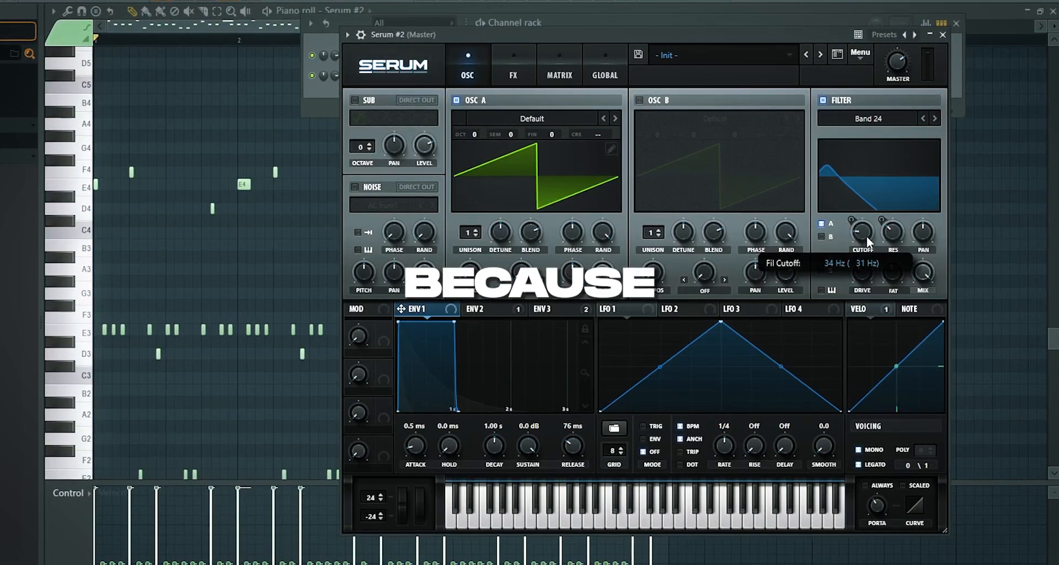
key("space")
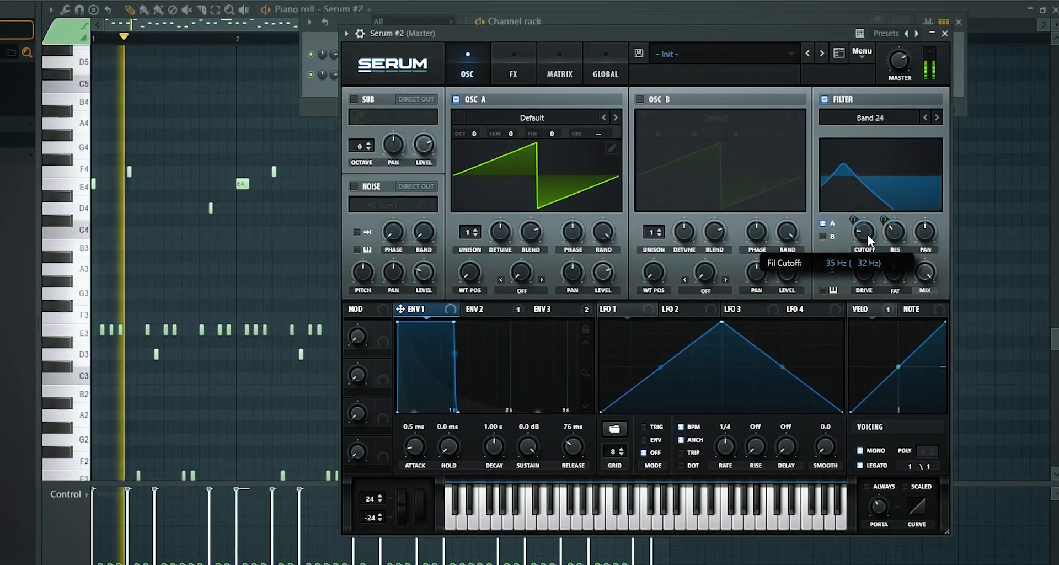
left_click_drag(868, 234, 869, 241)
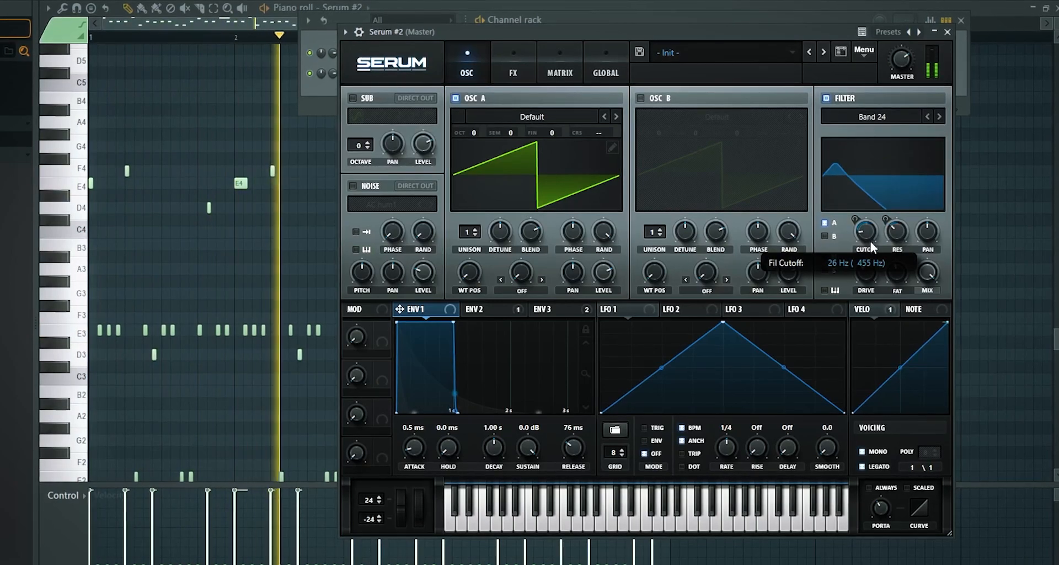
Add the EQ effect after the Stomp Box distortion in the effects chain
left_click(505, 64)
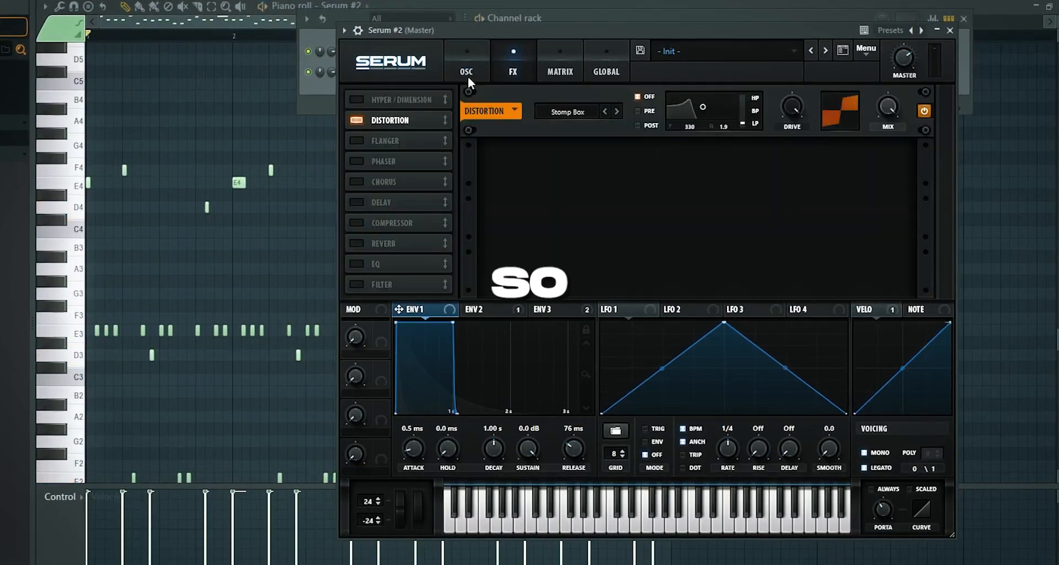
left_click(370, 262)
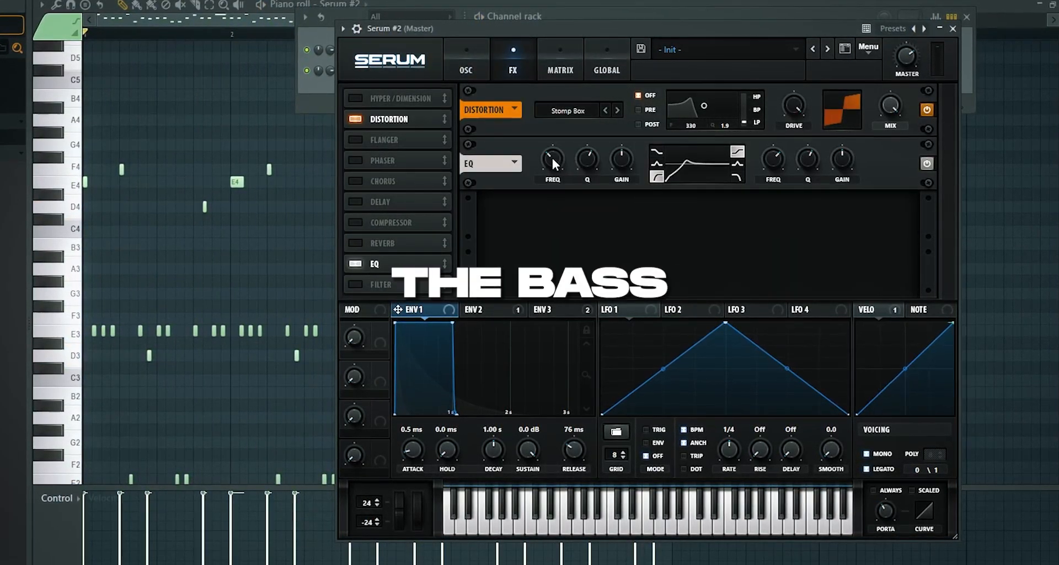
Try modulating the filter cutoff with Note at 35 and audition the pattern transposed up two octaves
left_click(462, 47)
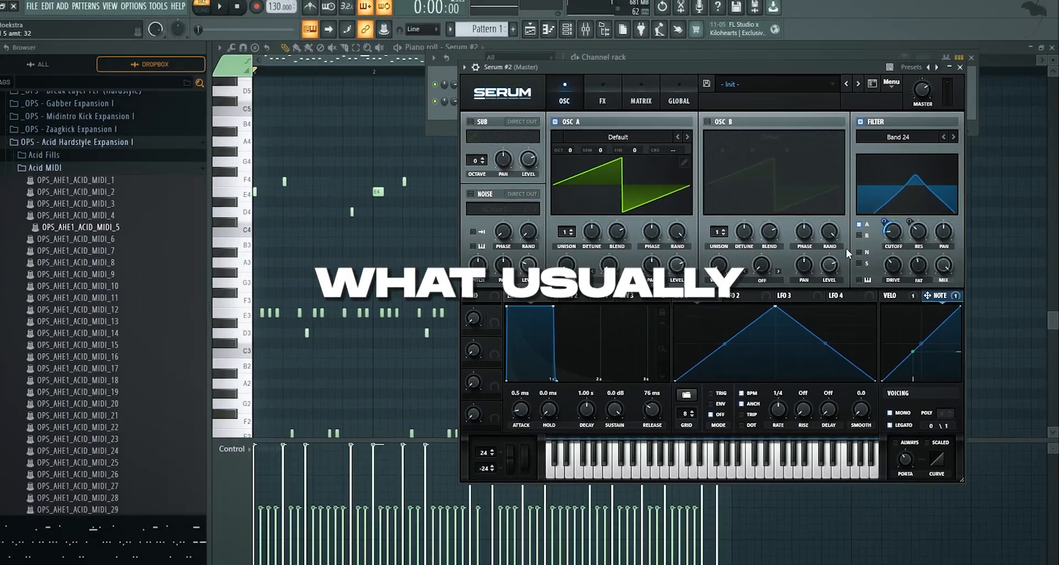
scroll(124, 237, "up", 2)
left_click(223, 187)
right_click(225, 187)
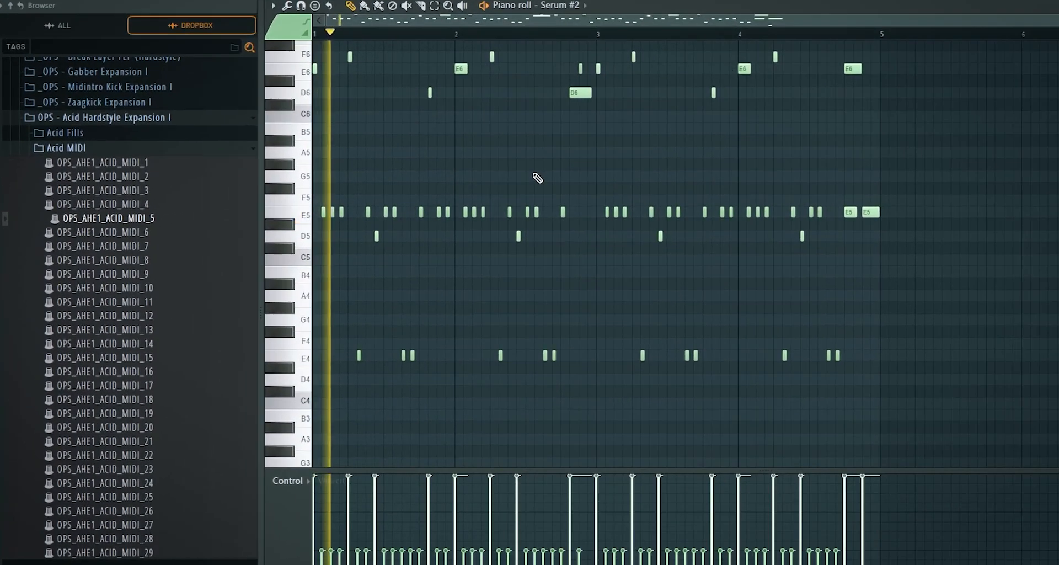
scroll(452, 193, "up", 2)
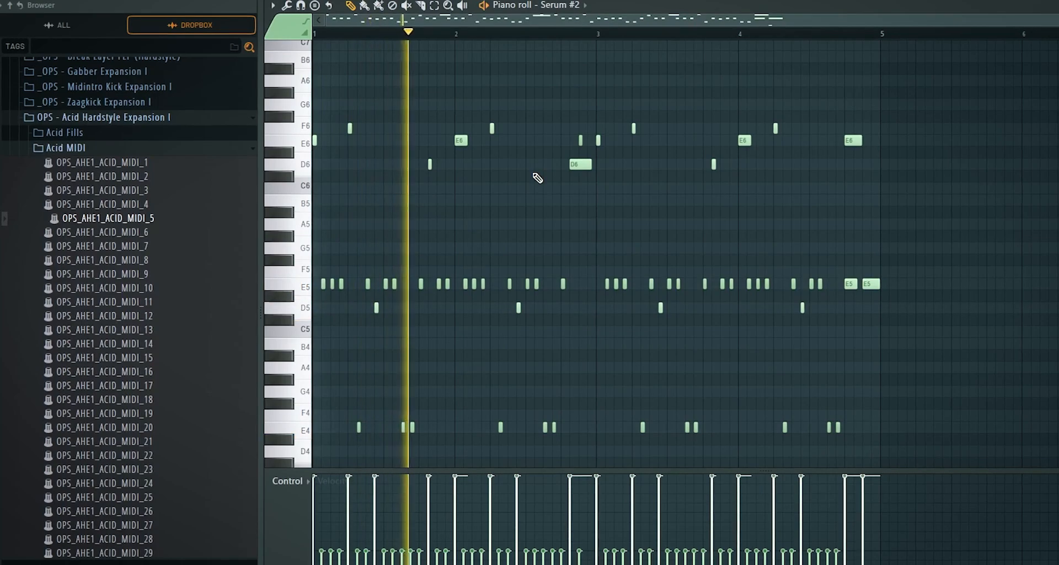
key("space")
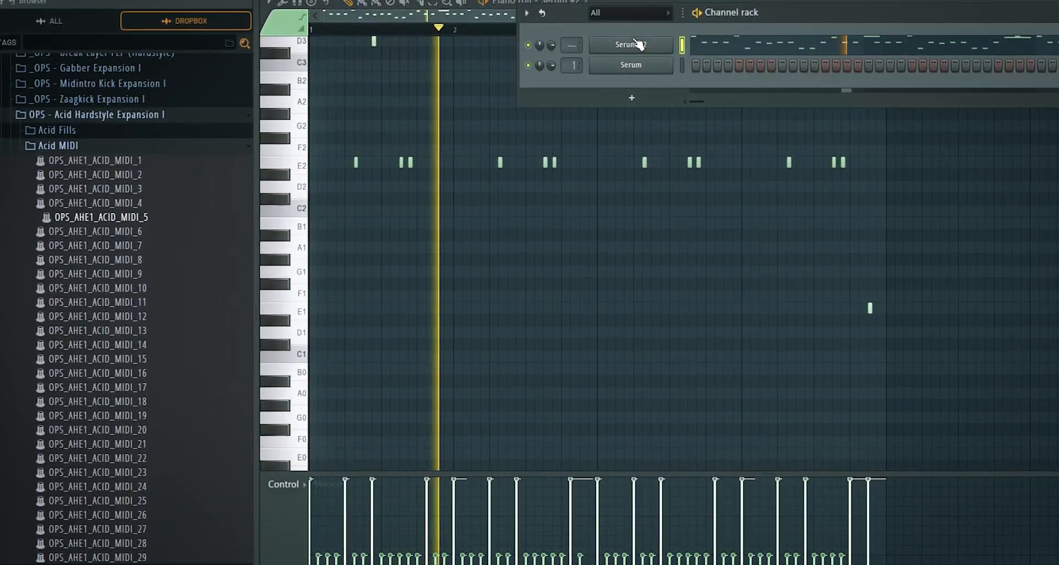
Invert the Note modulation curve so it falls from high to low, assign it to the filter cutoff, and audition the pattern
left_click(634, 45)
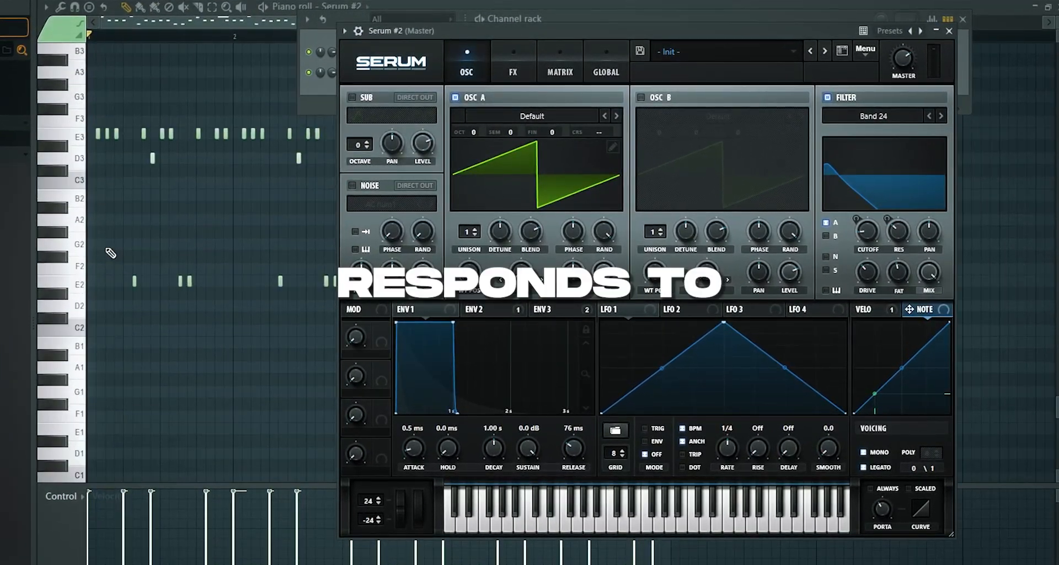
scroll(105, 263, "up", 3)
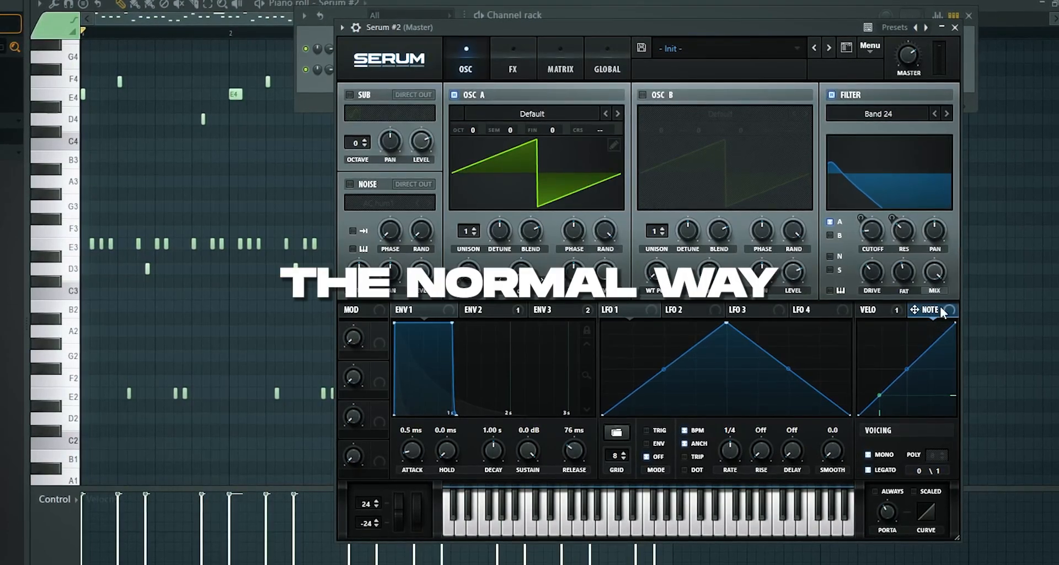
left_click_drag(861, 413, 855, 291)
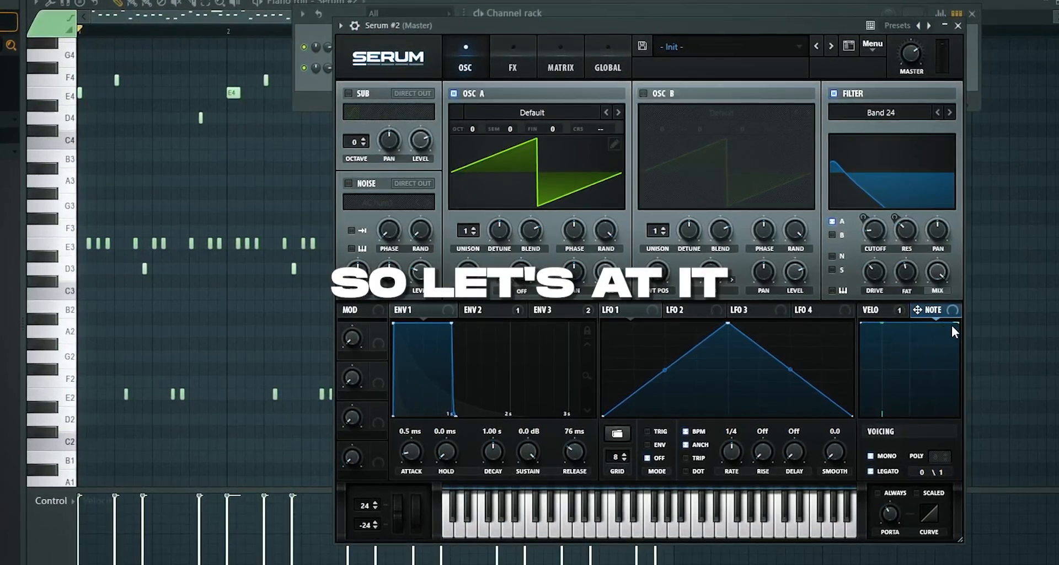
left_click_drag(958, 323, 960, 431)
left_click_drag(914, 293, 874, 275)
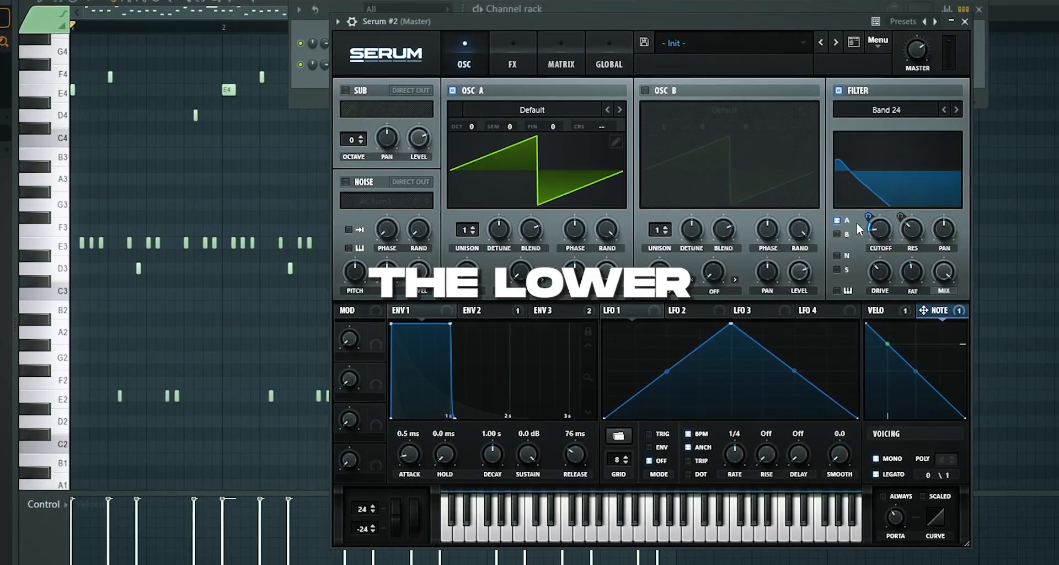
mouse_move(874, 231)
left_mouse_down()
mouse_move(874, 205)
mouse_move(854, 232)
left_mouse_up()
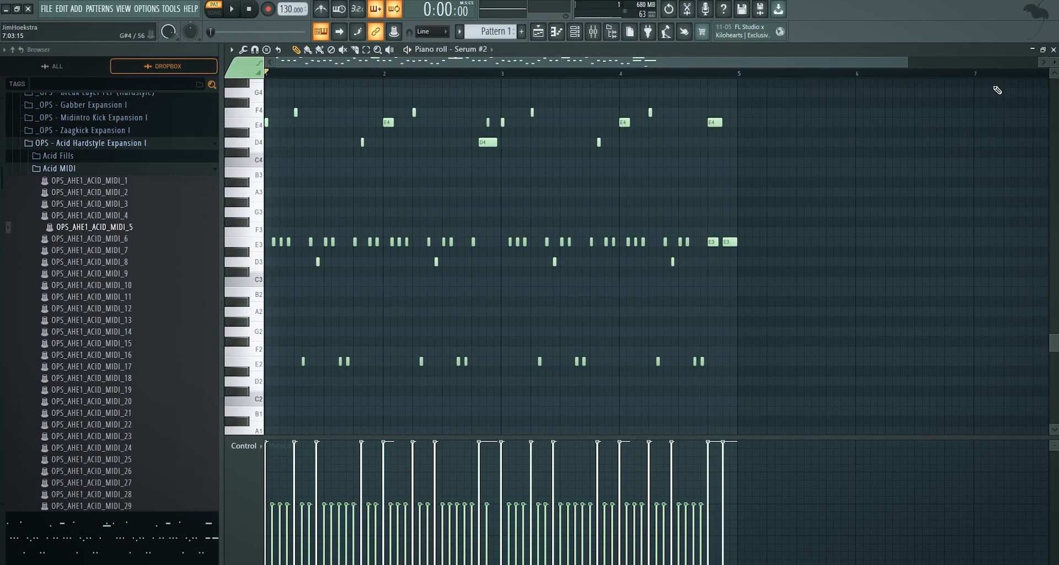
key("space")
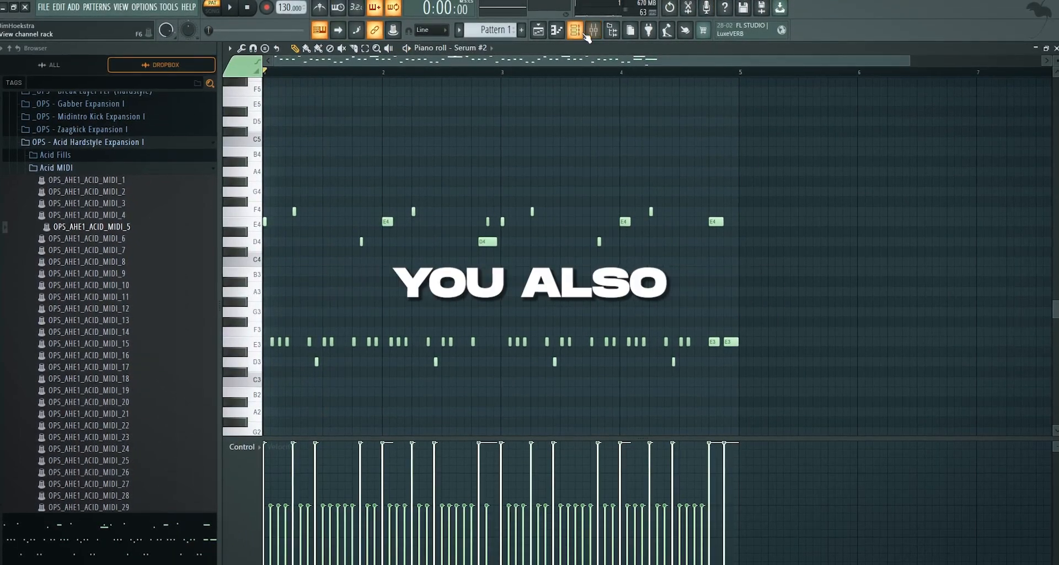
Raise oscillator A's unison voices and lower its detune in the Serum #2 channel while auditioning the pattern
left_click(586, 35)
left_click(530, 82)
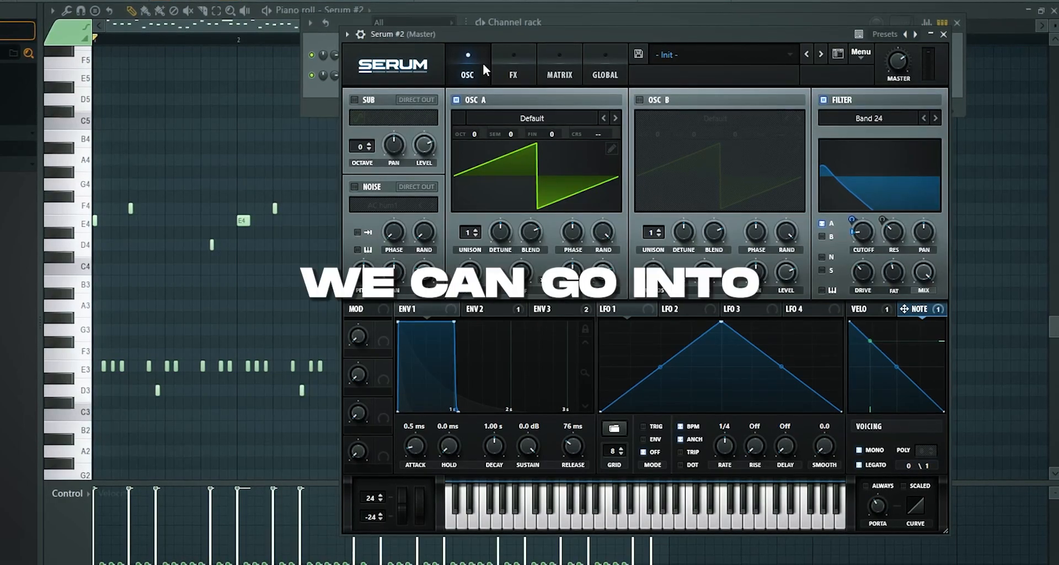
left_click(533, 117)
left_click(590, 99)
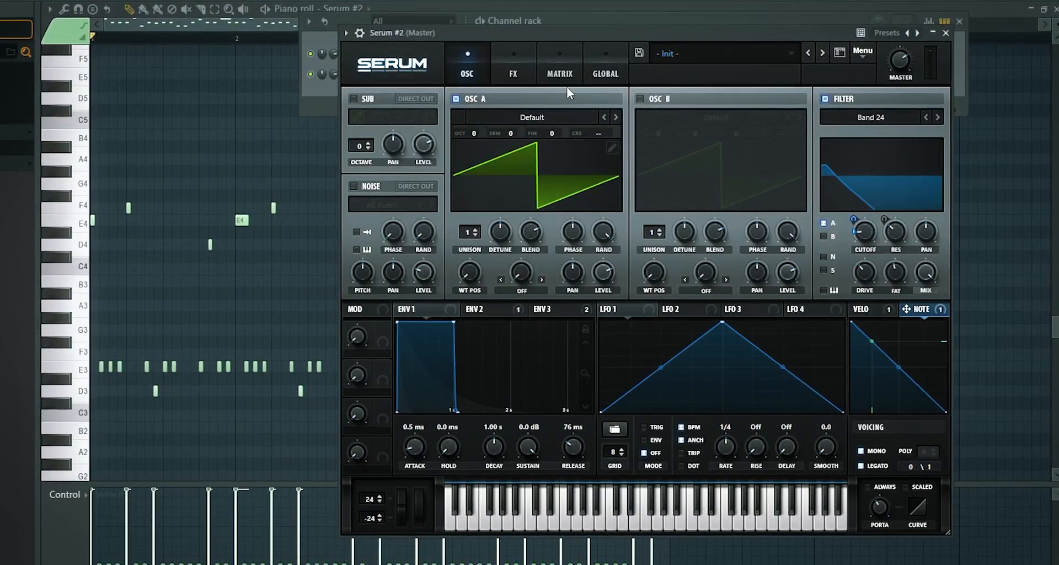
mouse_move(603, 233)
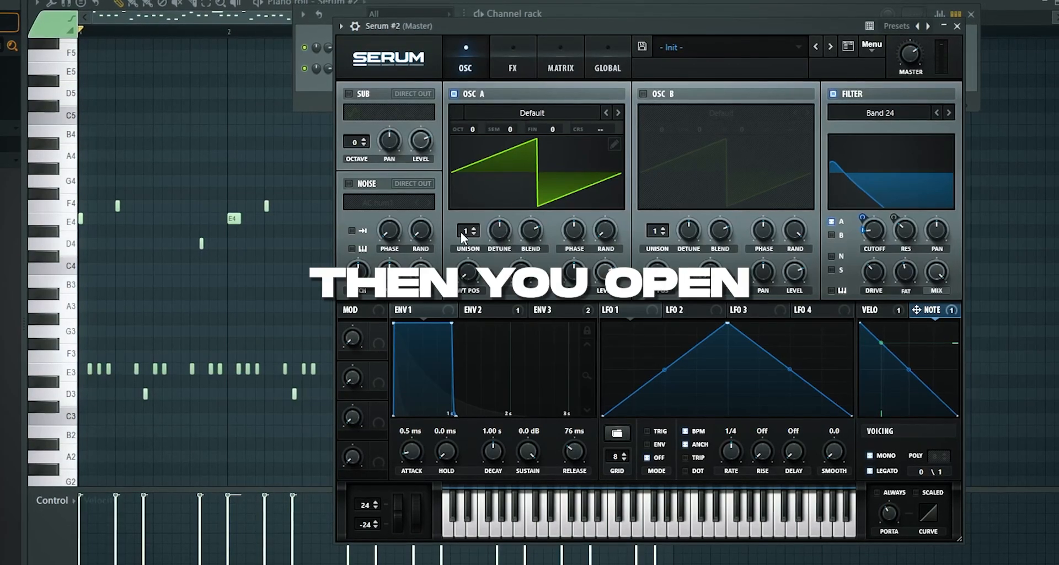
left_click_drag(464, 232, 466, 223)
mouse_move(503, 246)
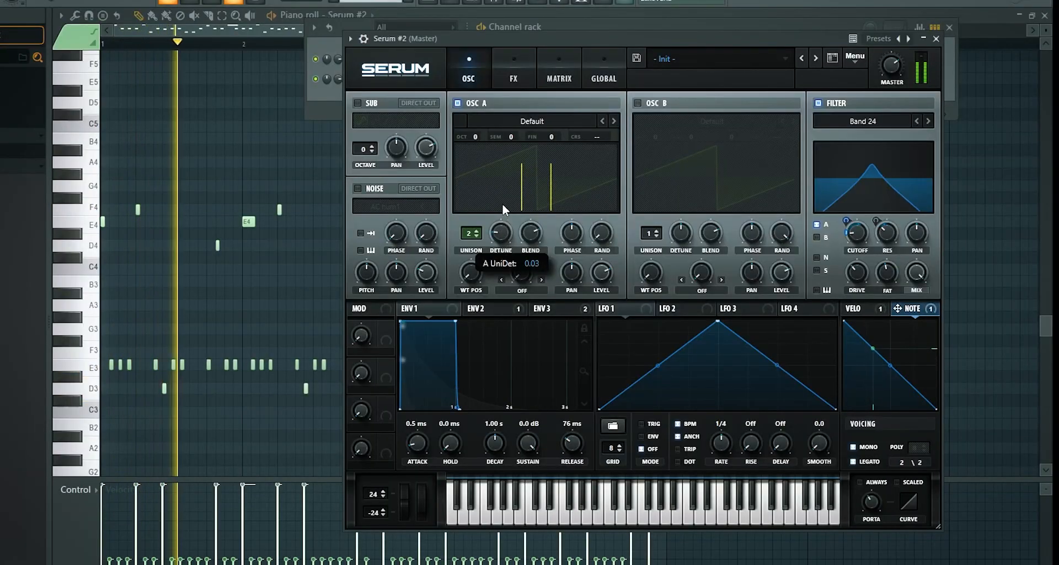
left_click_drag(502, 204, 500, 158)
key("space")
Try oscillator A with 3, 16 and 15 unison voices, varying the blend and raising the phase randomness during playback
key("space")
left_click_drag(472, 227, 501, 263)
key("space")
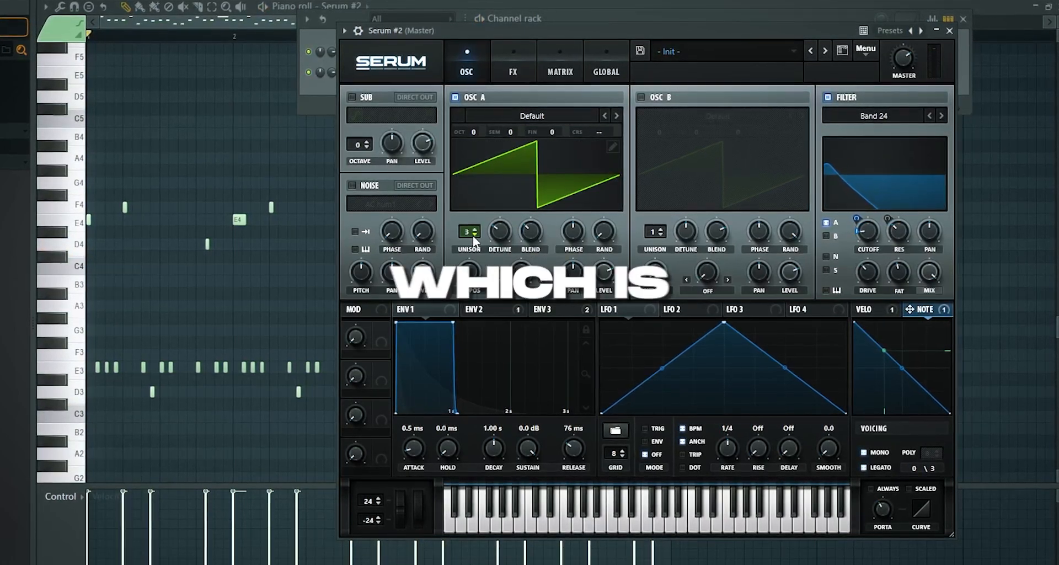
left_click_drag(473, 235, 474, 193)
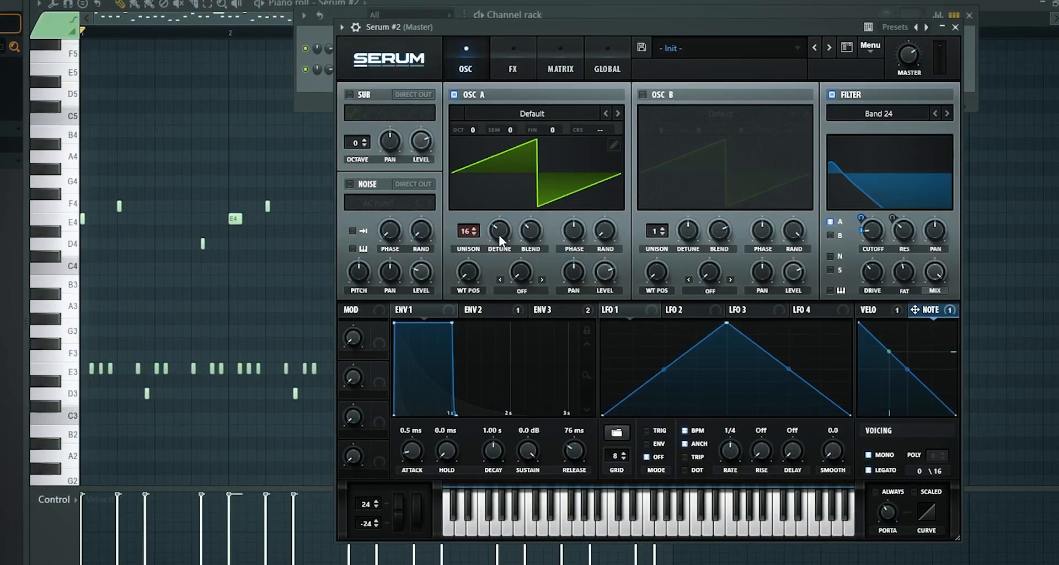
key("space")
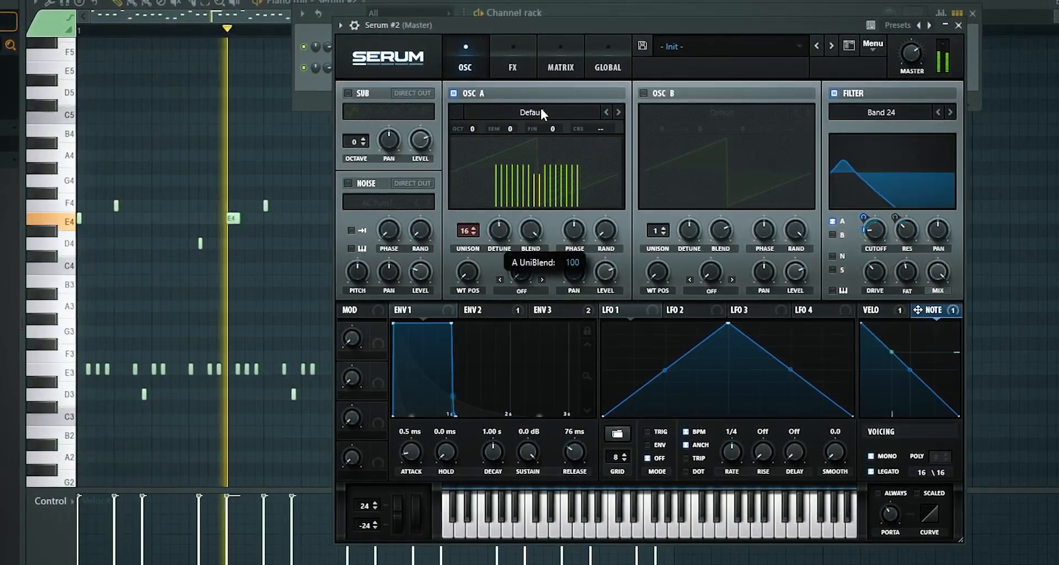
left_click_drag(531, 228, 537, 261)
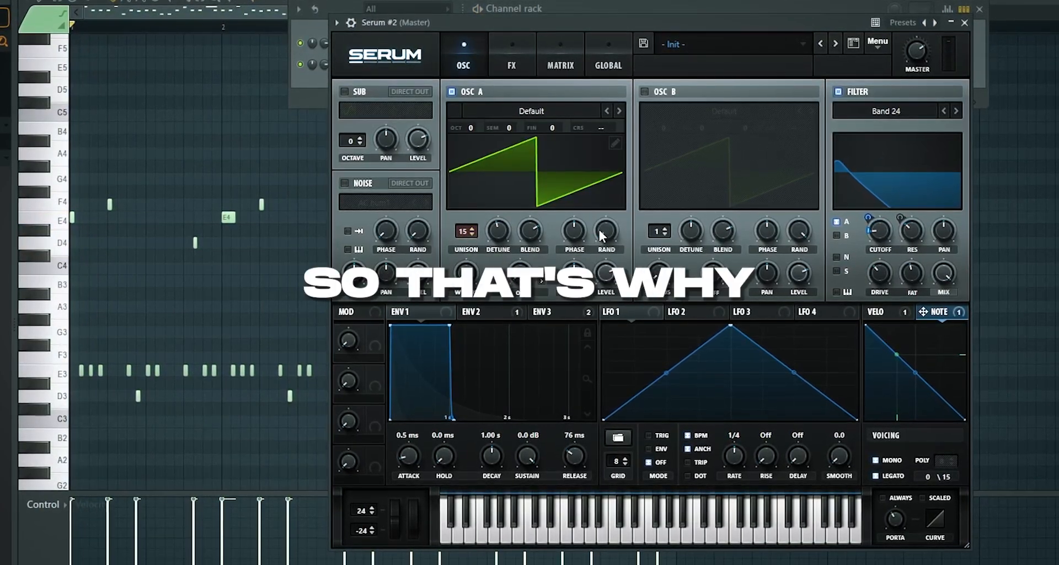
left_click_drag(600, 213, 630, 25)
key("space")
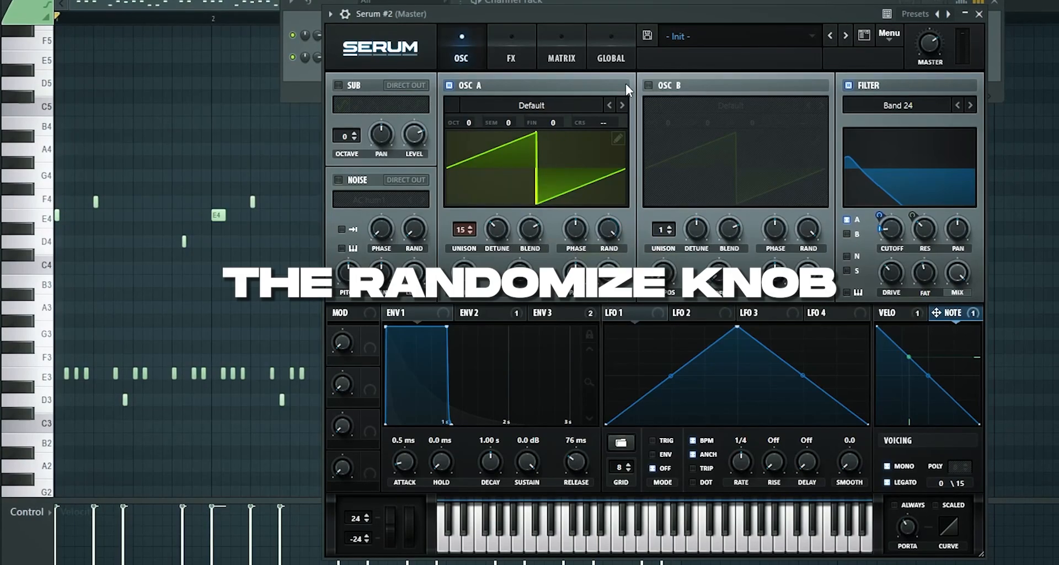
Set oscillator A to 2 unison voices with a lower blend and the phase randomness turned down
mouse_move(492, 233)
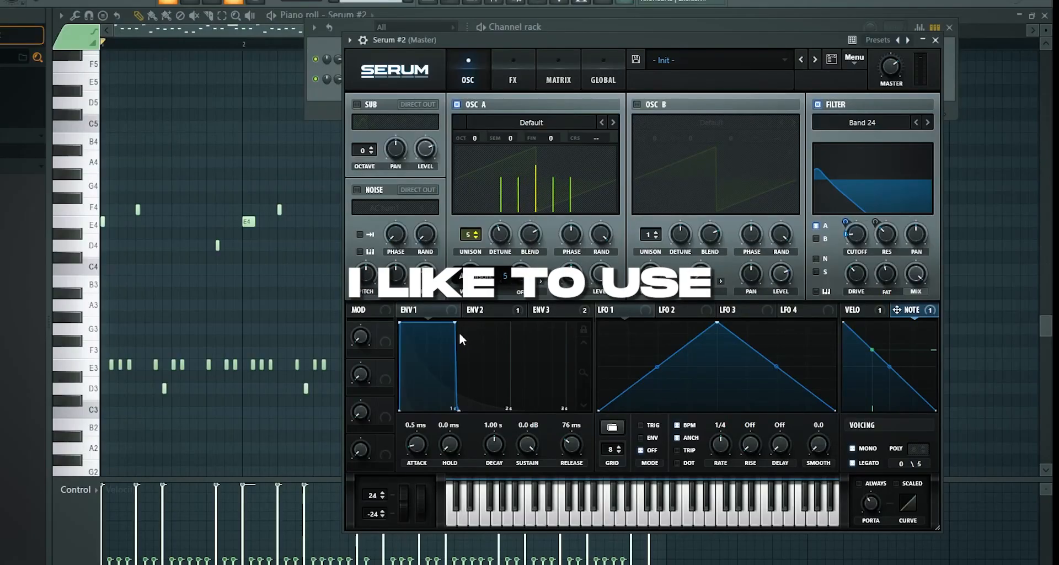
left_click_drag(459, 334, 460, 353)
left_click_drag(599, 237, 567, 414)
key("space")
left_click_drag(513, 236, 513, 249)
left_click_drag(465, 239, 497, 224)
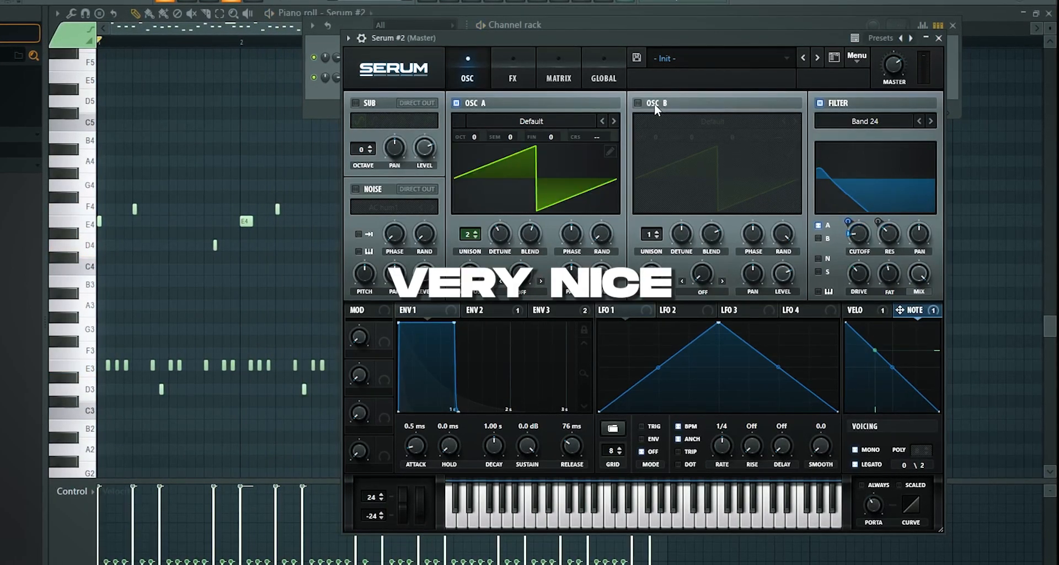
Load the Analog wavetable Basic Shapes into oscillator A and audition it at the square wave position
left_click(531, 121)
mouse_move(519, 136)
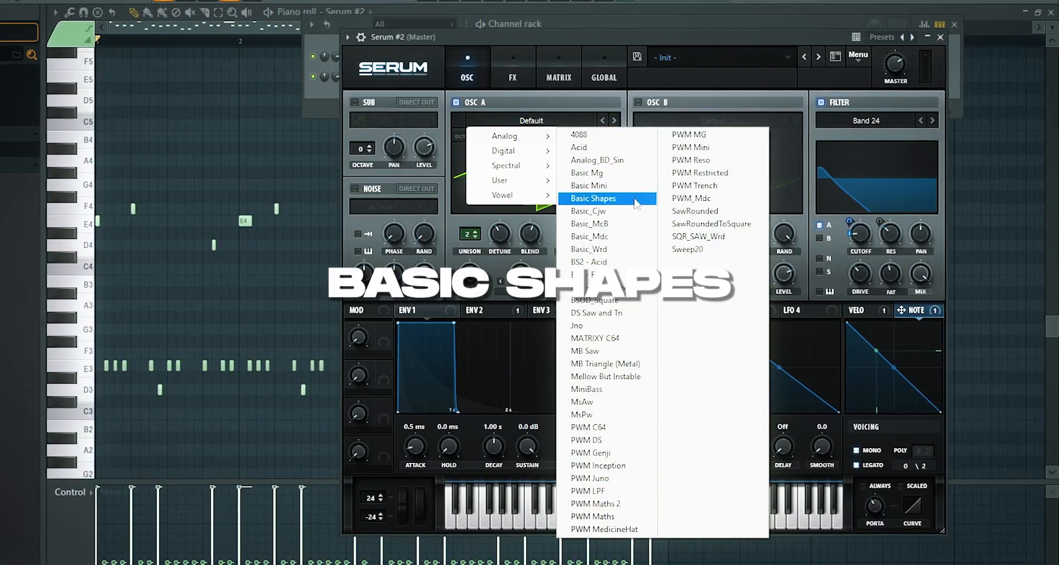
left_click(593, 198)
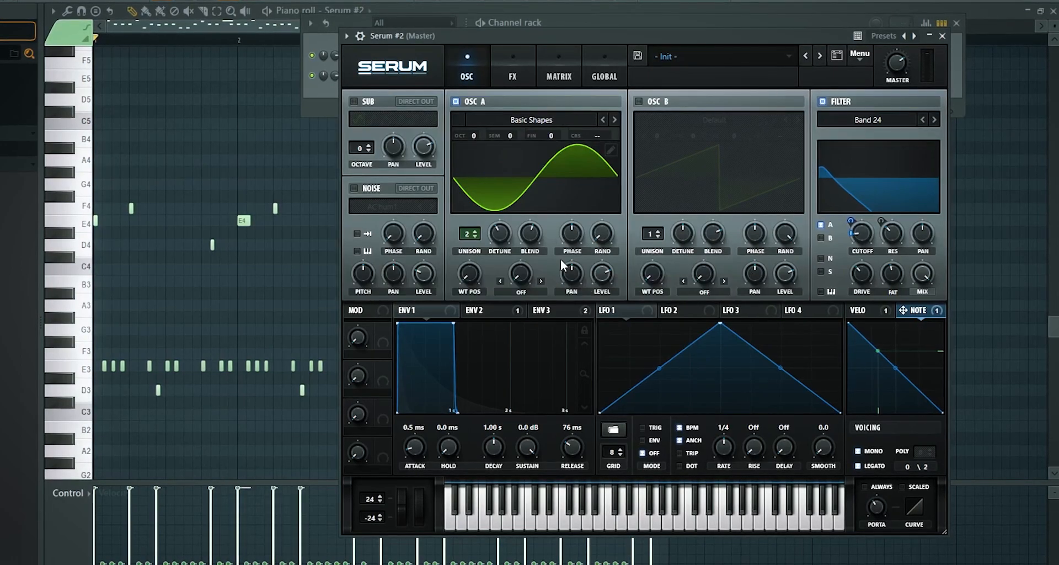
key("space")
left_click_drag(480, 279, 488, 205)
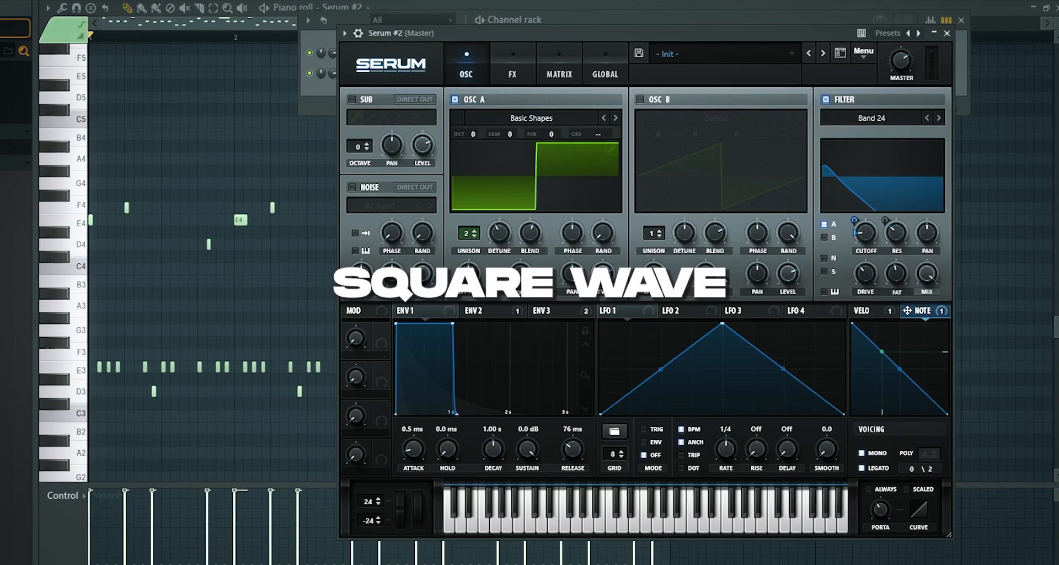
key("space")
Audition other Basic Shapes positions in oscillator A, including the narrow pulse at position 6, and settle on the saw wave
key("space")
left_click_drag(476, 278, 506, 312)
key("space")
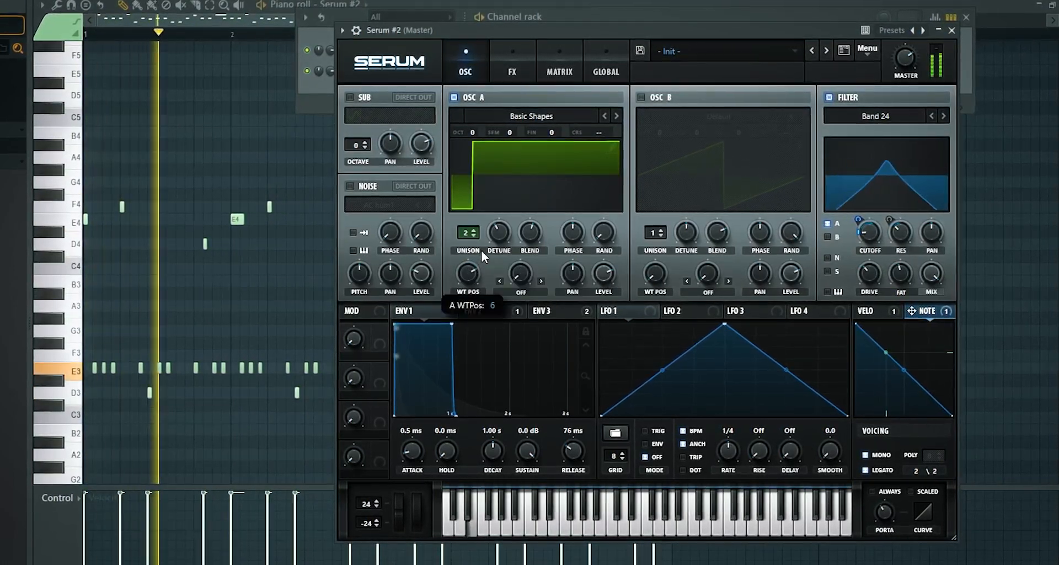
key("space")
key("space")
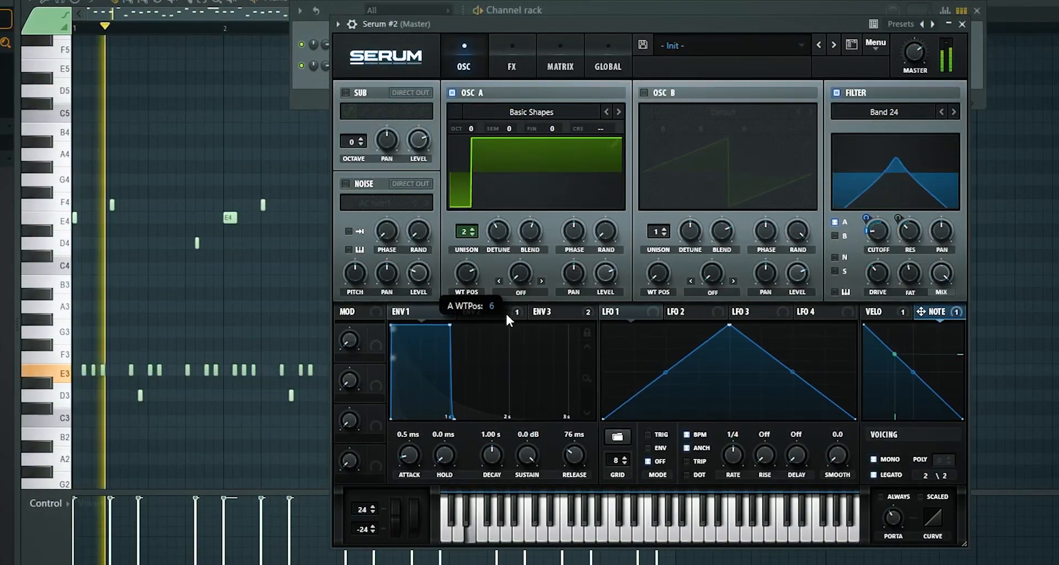
left_click(512, 62)
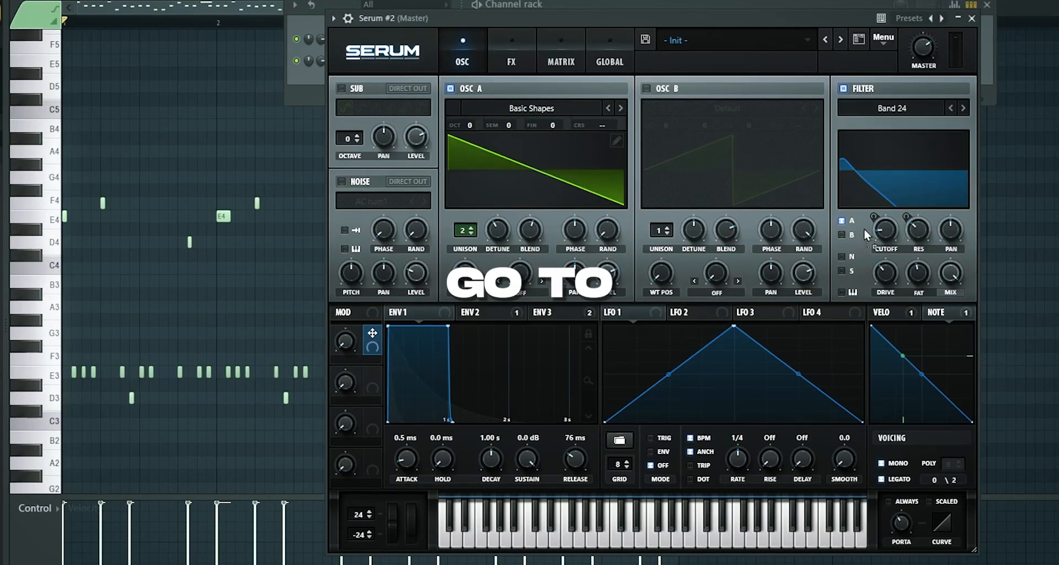
Assign Macro 1 to the filter cutoff and sweep the macro up to about 71% during playback
left_click_drag(864, 228, 873, 230)
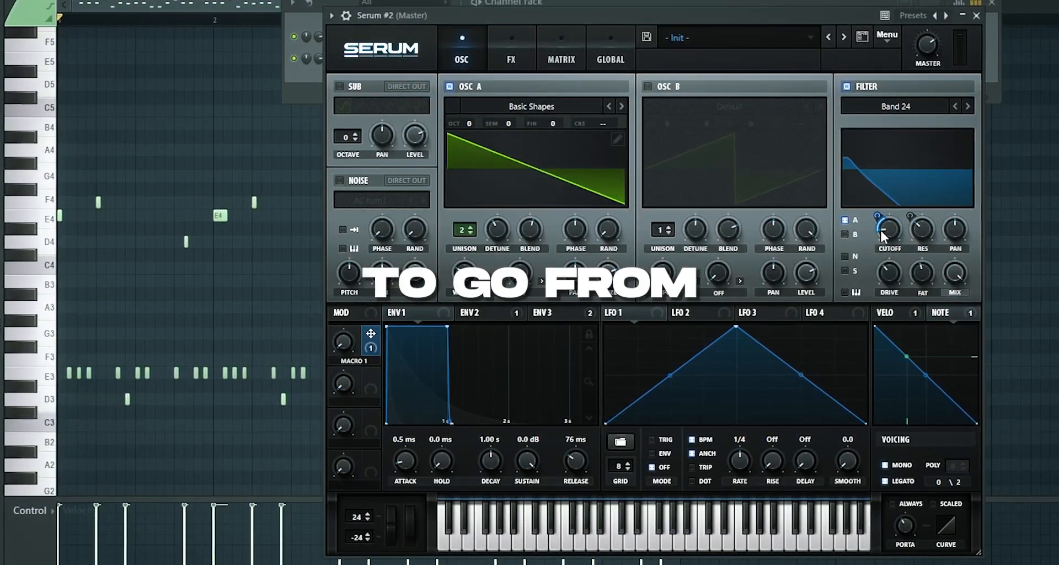
key("space")
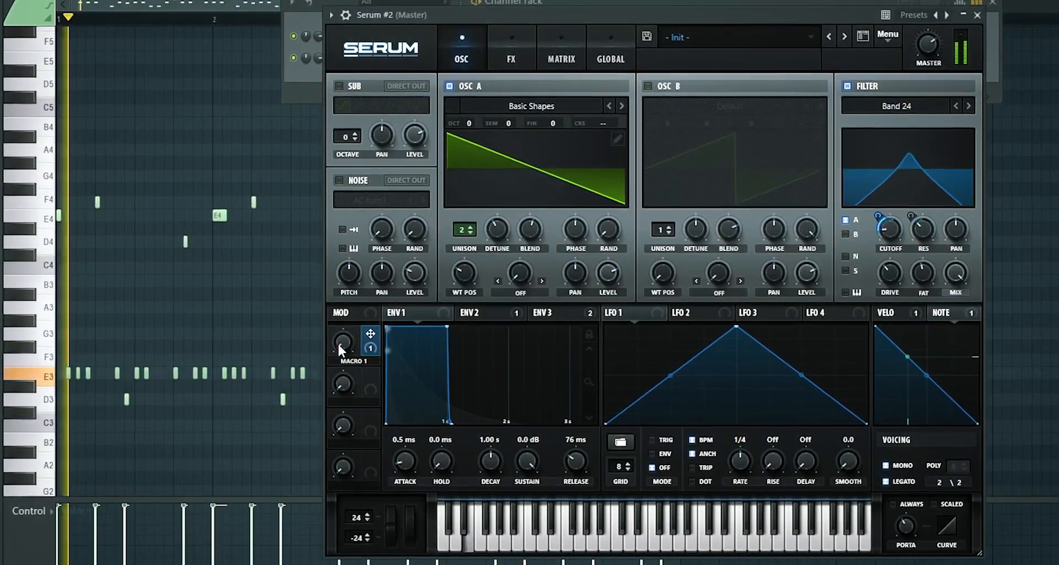
left_click_drag(338, 343, 365, 241)
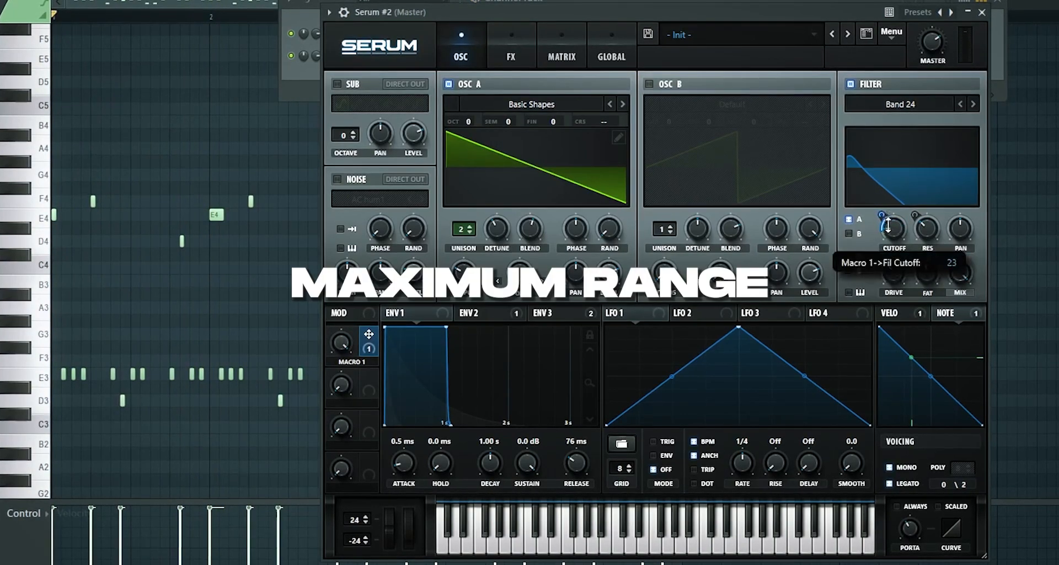
left_click_drag(886, 220, 886, 227)
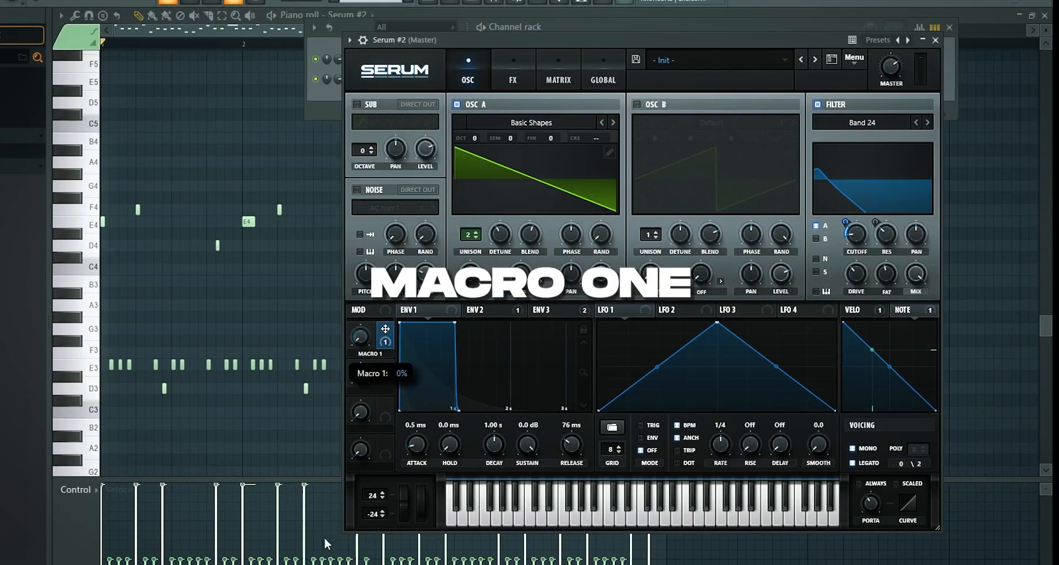
key("space")
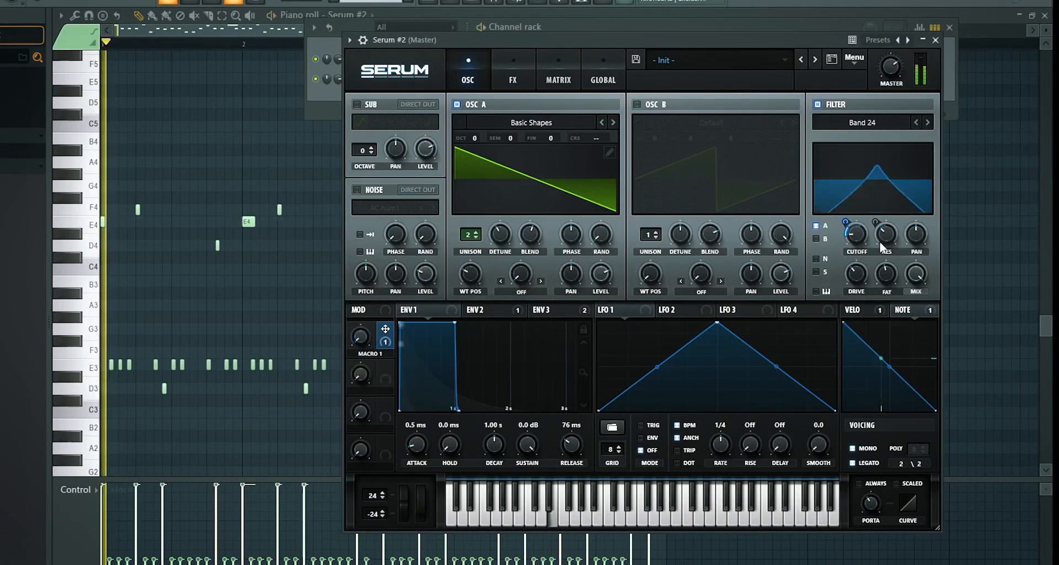
Fine-tune the base filter cutoff and Macro 1's cutoff modulation range, and lower Macro 1 to about 20% during playback
mouse_move(857, 238)
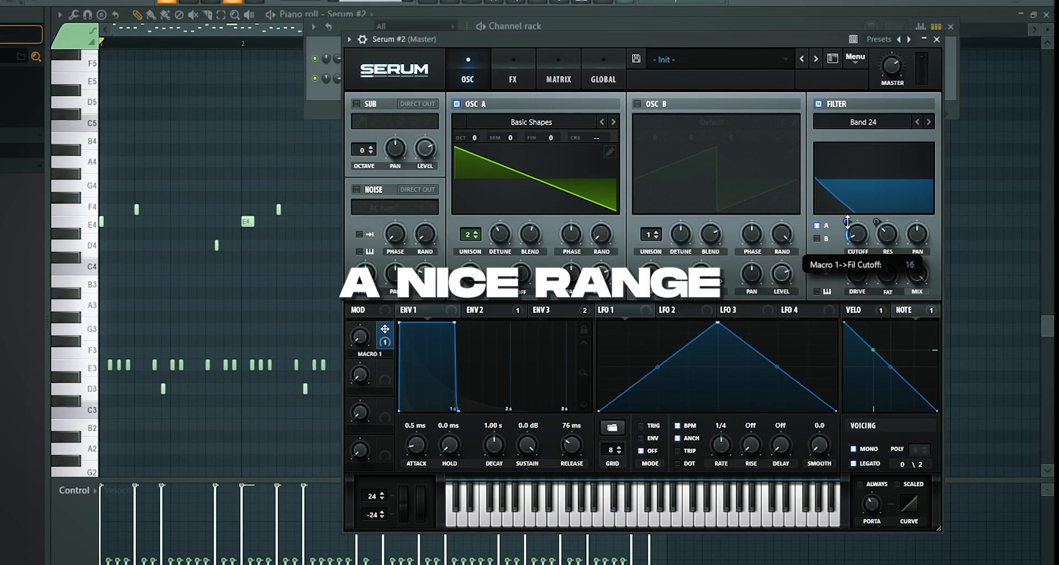
left_click_drag(847, 222, 846, 215)
key("space")
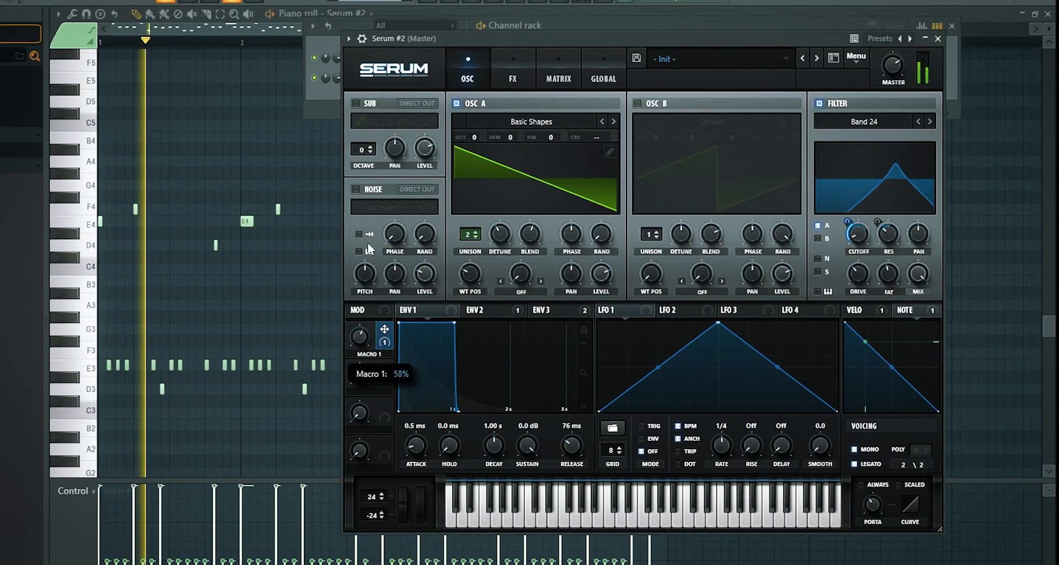
left_click_drag(858, 225, 858, 235)
left_click_drag(359, 337, 359, 458)
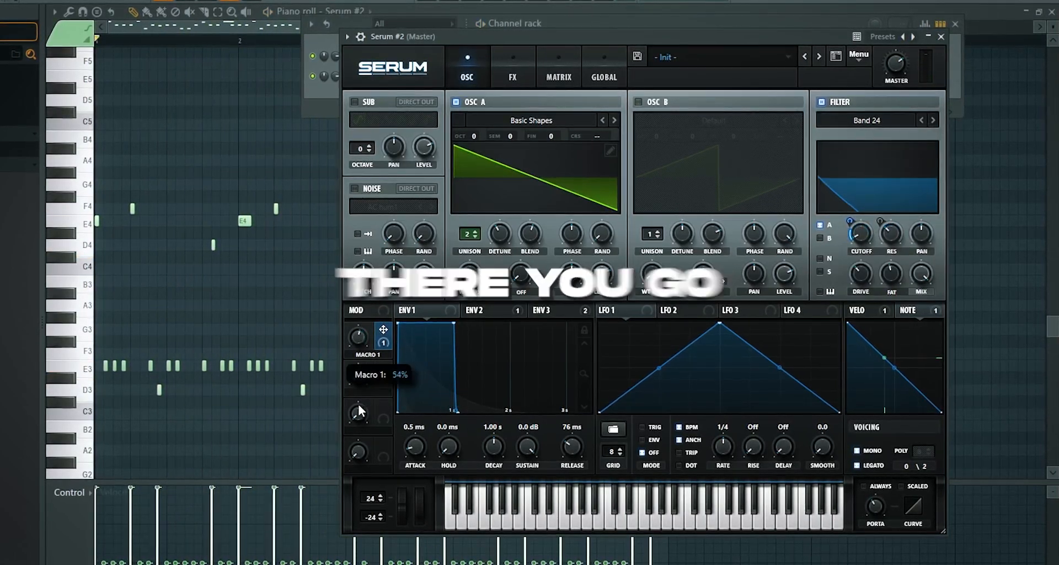
key("space")
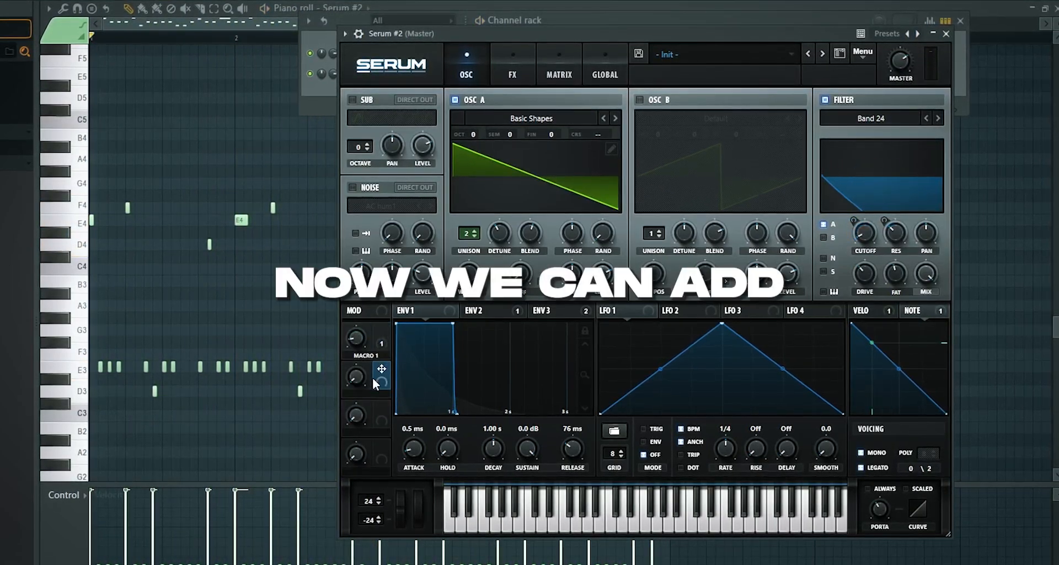
Assign Macro 2 to the filter resonance with an amount of about 67 and test both macros during playback
left_click_drag(377, 377, 896, 233)
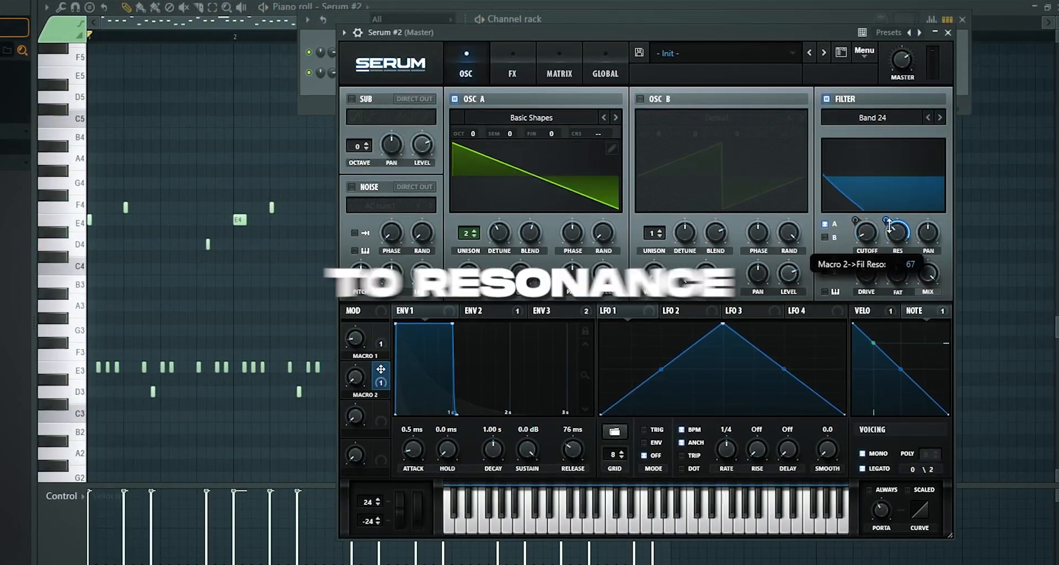
key("space")
left_click_drag(352, 378, 321, 423)
left_click_drag(353, 339, 362, 304)
mouse_move(352, 374)
left_mouse_down()
mouse_move(364, 318)
mouse_move(353, 376)
left_mouse_up()
key("space")
double_click(366, 398)
key("Return")
left_click_drag(348, 378, 338, 426)
key("space")
left_click_drag(352, 382, 360, 347)
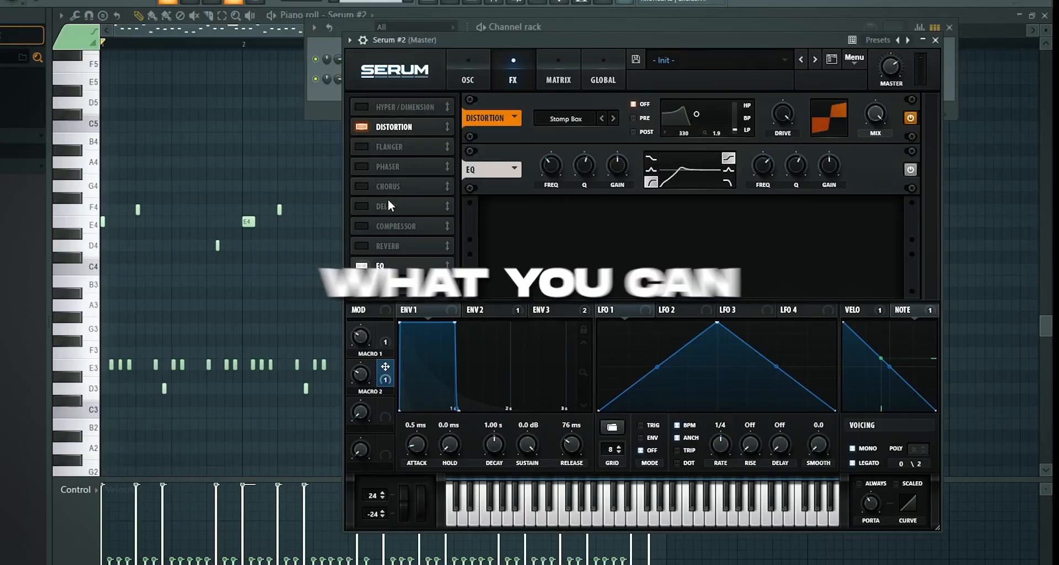
Add Hyper/Dimension between the distortion and EQ, with 7 unison voices, a lower Hyper mix, and adjusted rate and detune
left_click(362, 104)
left_click_drag(397, 107, 395, 170)
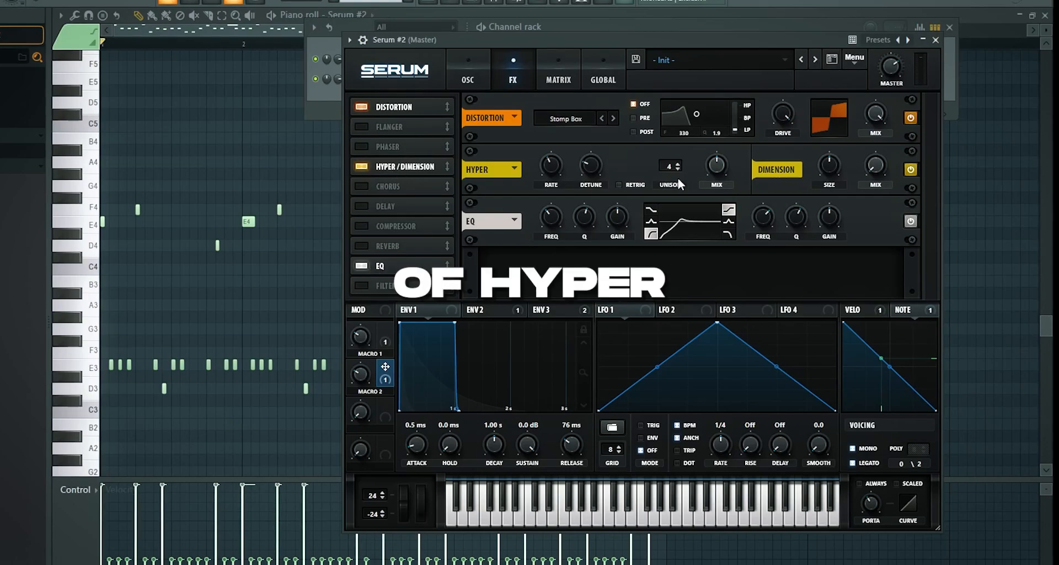
left_click_drag(671, 168, 696, 102)
key("space")
left_click_drag(718, 166, 718, 202)
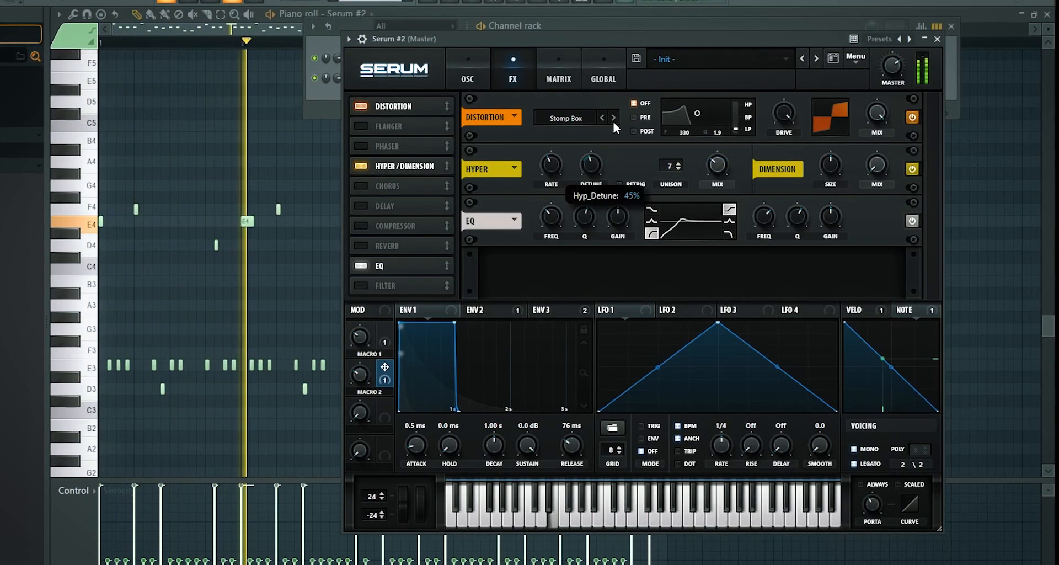
left_click_drag(550, 164, 544, 194)
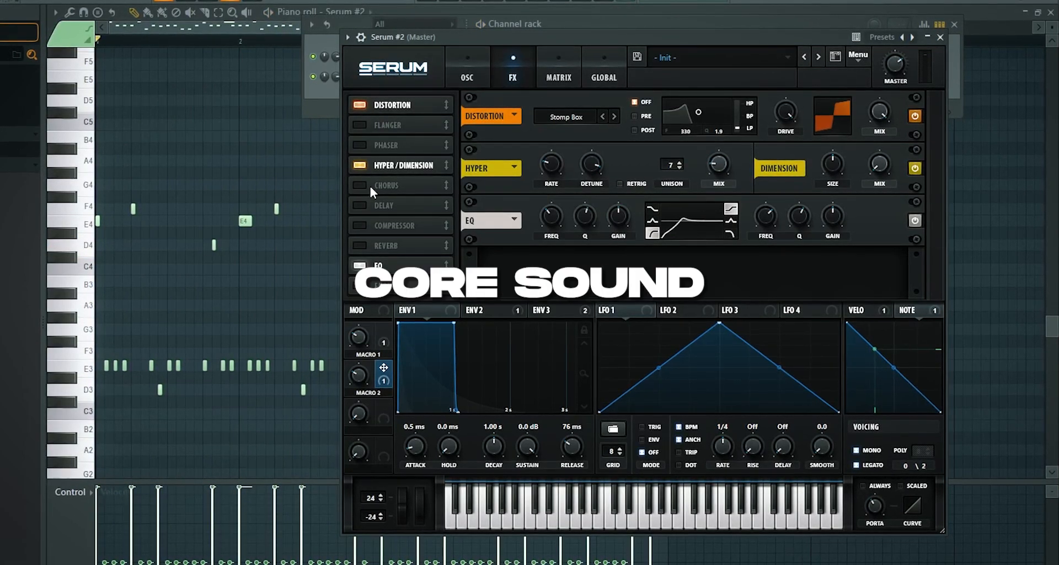
Enable the Chorus effect, lower its mix, and adjust its low-pass filter, delay, rate and feedback during playback
left_click(413, 185)
key("space")
left_click_drag(883, 217, 884, 241)
left_click_drag(802, 217, 822, 158)
left_click_drag(796, 214, 795, 240)
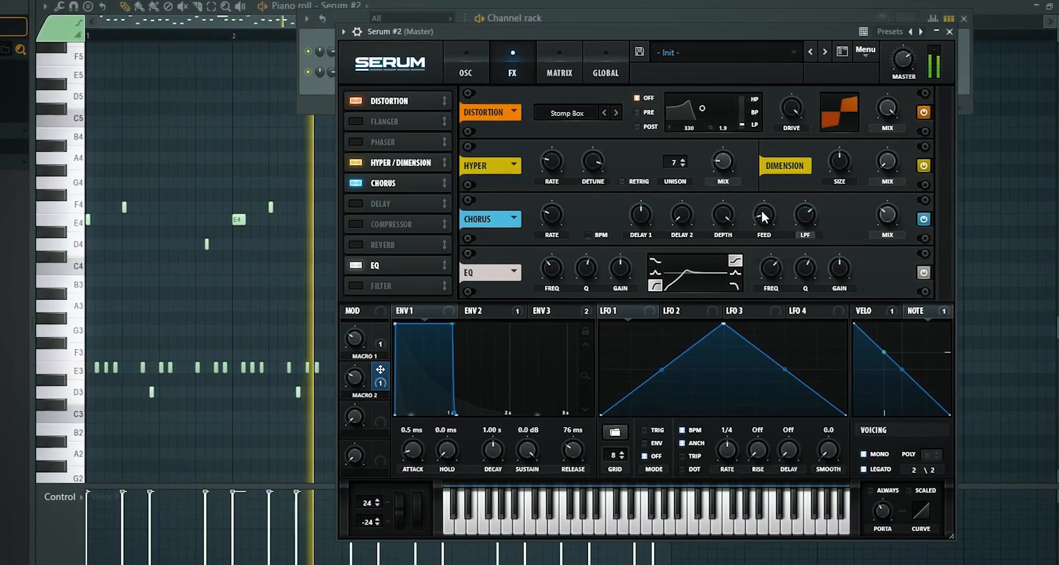
left_click_drag(760, 210, 748, 226)
left_click_drag(641, 215, 636, 270)
left_click_drag(553, 214, 574, 222)
left_click_drag(766, 216, 708, 289)
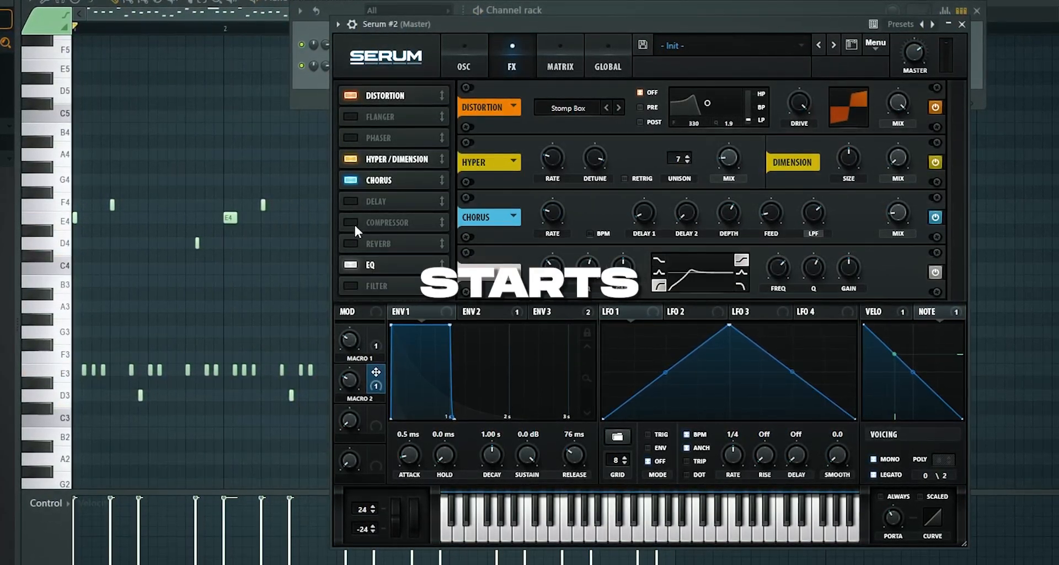
Add an effects Filter between the distortion and Hyper, choose the Reverb type, and lower its cutoff to about 44 Hz
left_click(353, 285)
left_click_drag(386, 285, 391, 141)
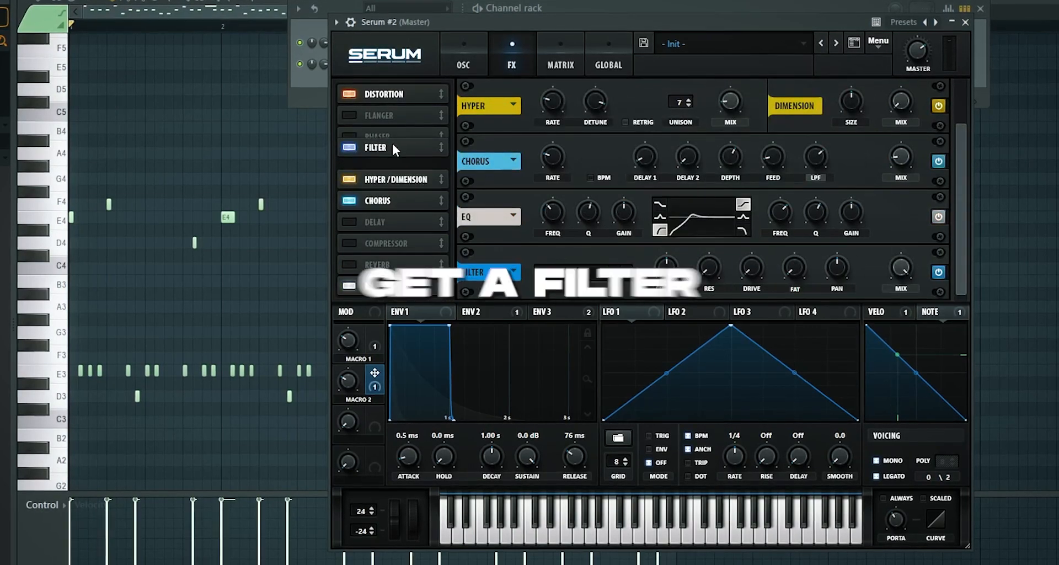
left_click(595, 100)
mouse_move(574, 170)
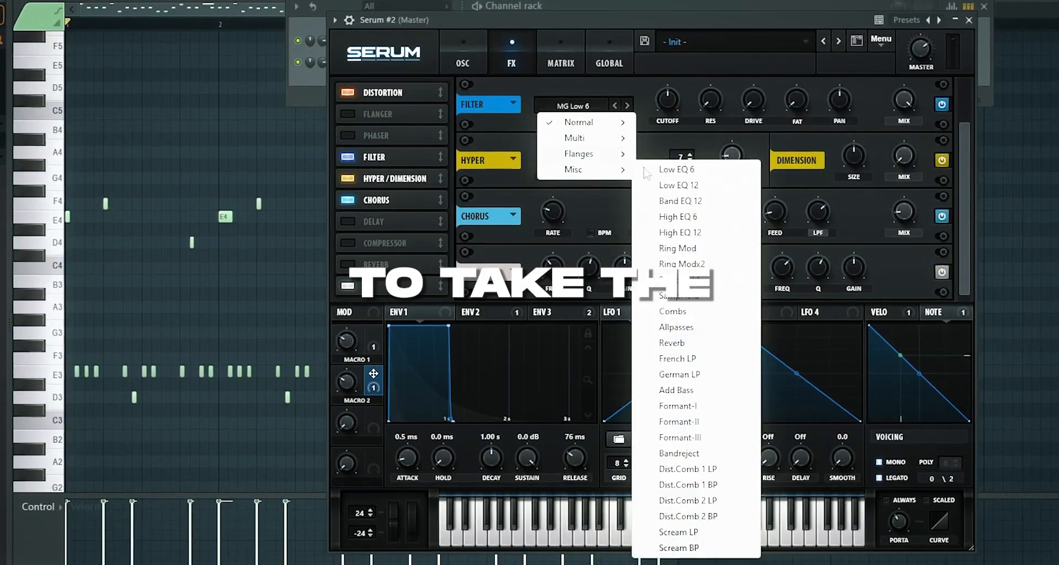
left_click(662, 345)
left_click_drag(674, 144, 683, 134)
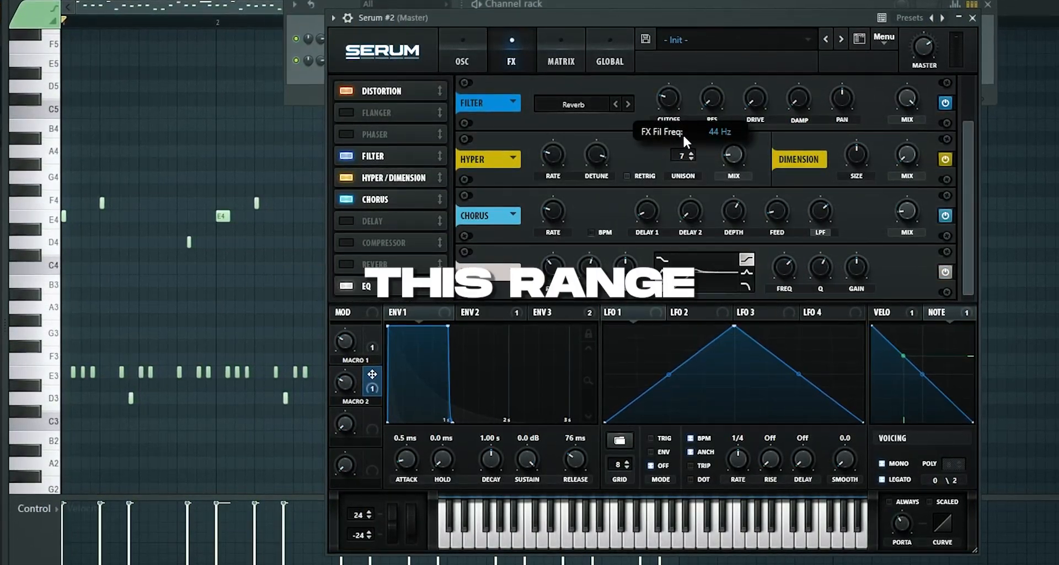
Fine-tune the Reverb filter's cutoff and mix during playback, with damp at 100% and resonance at about 35%
key("space")
mouse_move(670, 98)
left_mouse_down()
mouse_move(674, 117)
mouse_move(670, 90)
left_mouse_up()
key("space")
left_click_drag(918, 91, 911, 208)
key("space")
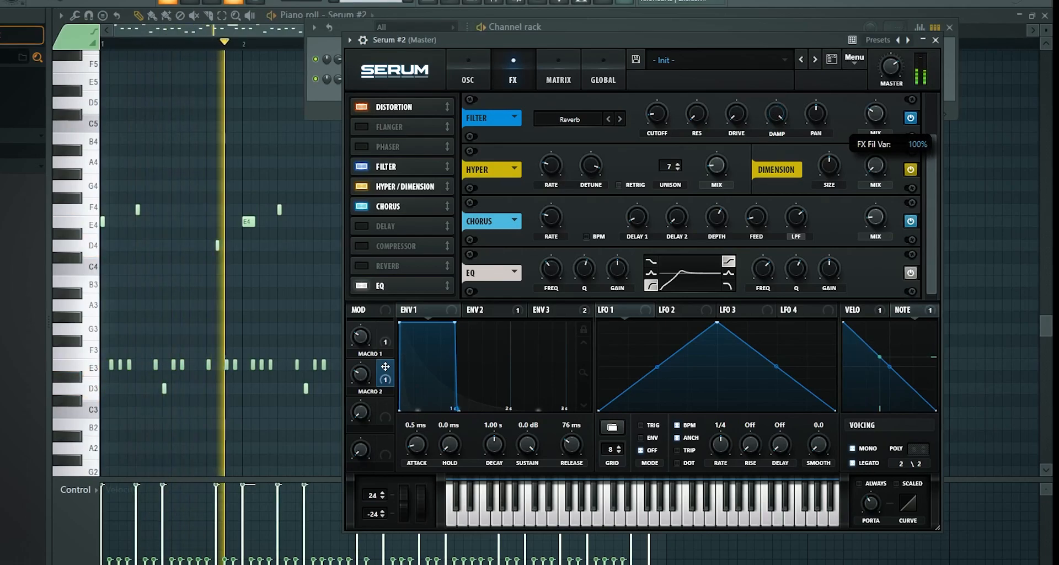
left_click_drag(697, 114, 723, 45)
key("space")
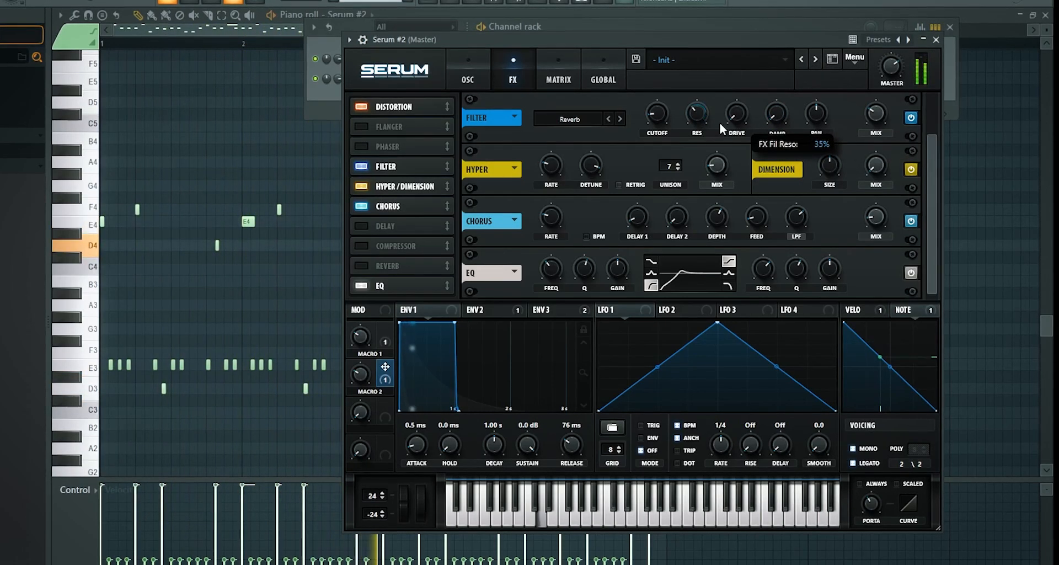
Set LFO 2's rate to one bar, assign it to the Reverb filter's mix, and bend its ramp into a slowly rising curve
left_click_drag(662, 309, 965, 204)
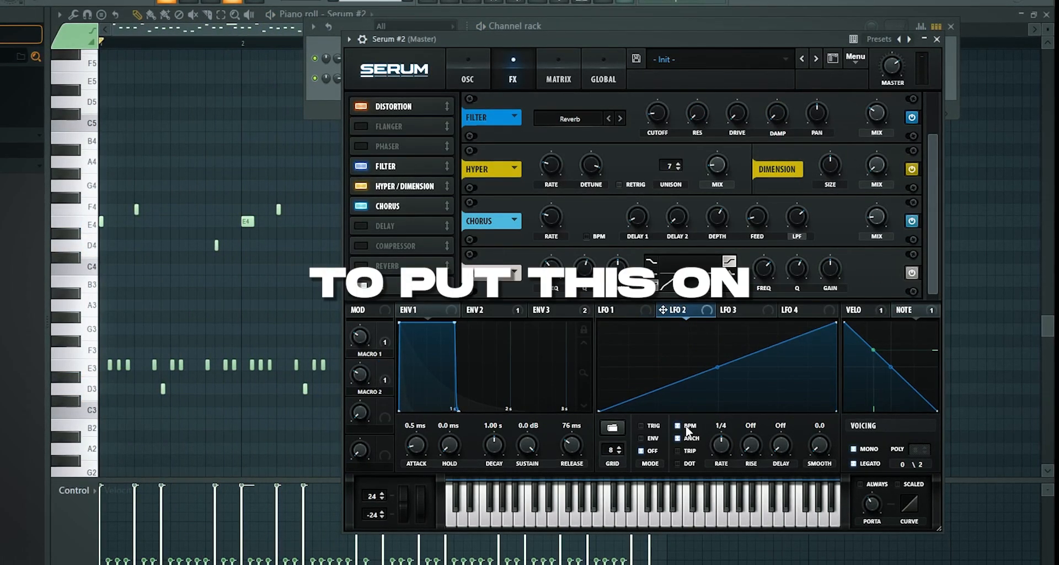
mouse_move(719, 444)
left_mouse_down()
mouse_move(726, 469)
mouse_move(723, 457)
left_mouse_up()
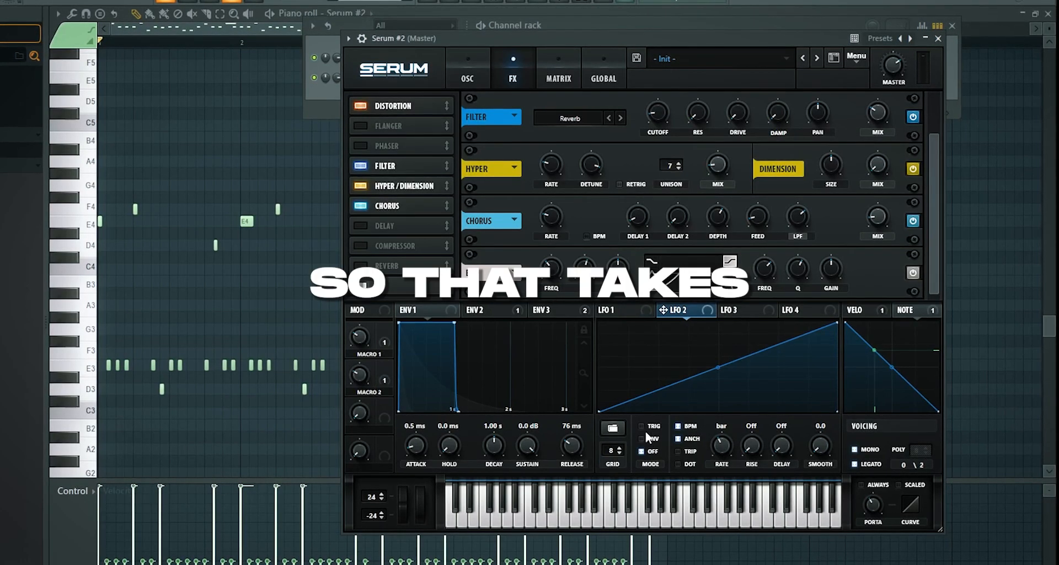
left_click_drag(663, 309, 875, 135)
left_click_drag(868, 100, 867, 128)
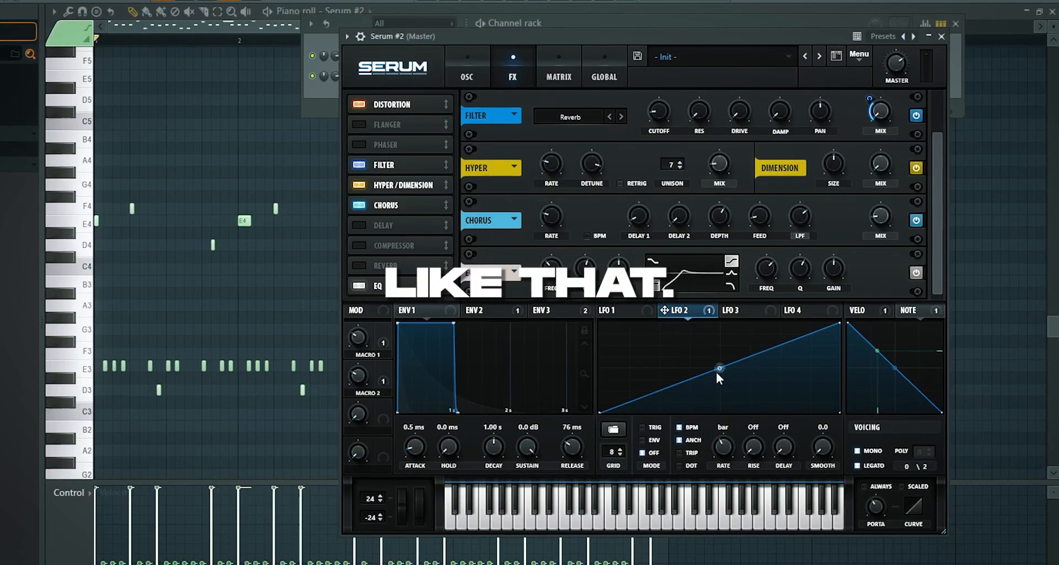
left_click_drag(718, 368, 718, 394)
key("space")
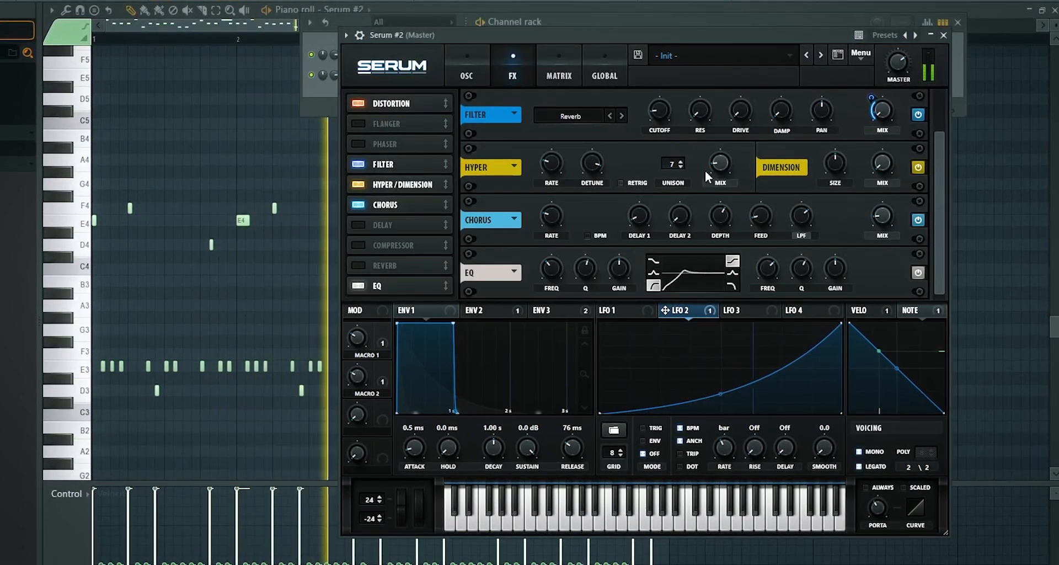
Assign LFO 2 to the Reverb filter's resonance, damp and cutoff as well, and test the result with Macro 1 during playback
left_click_drag(704, 115, 690, 110)
left_click_drag(667, 311, 783, 110)
left_click_drag(666, 311, 638, 107)
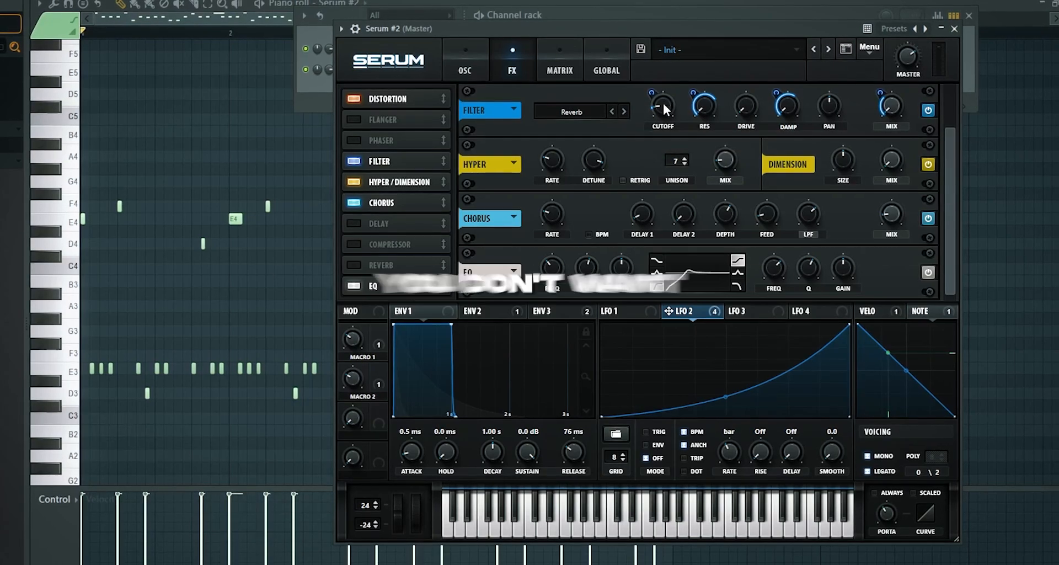
key("space")
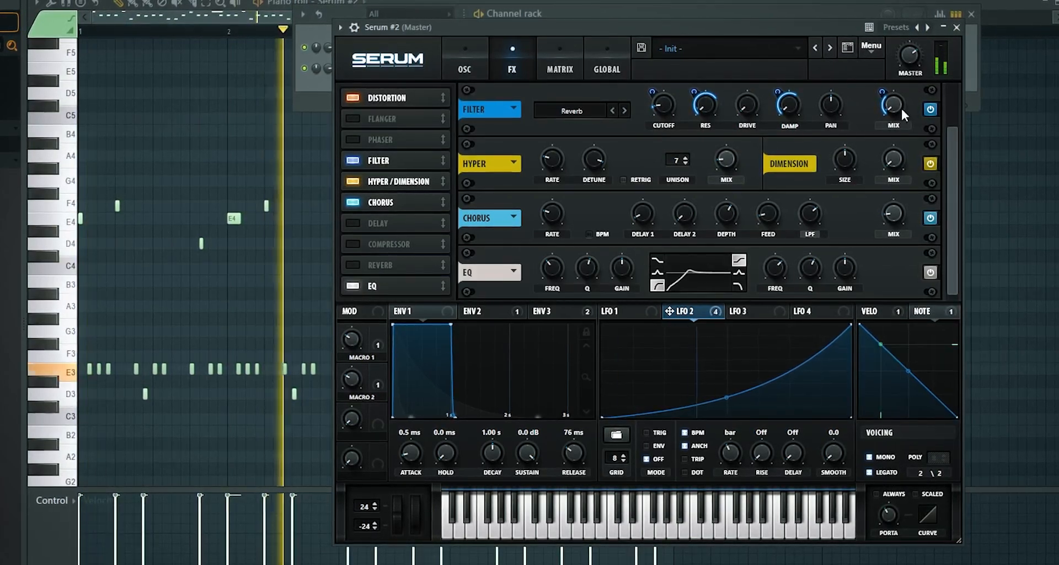
mouse_move(884, 91)
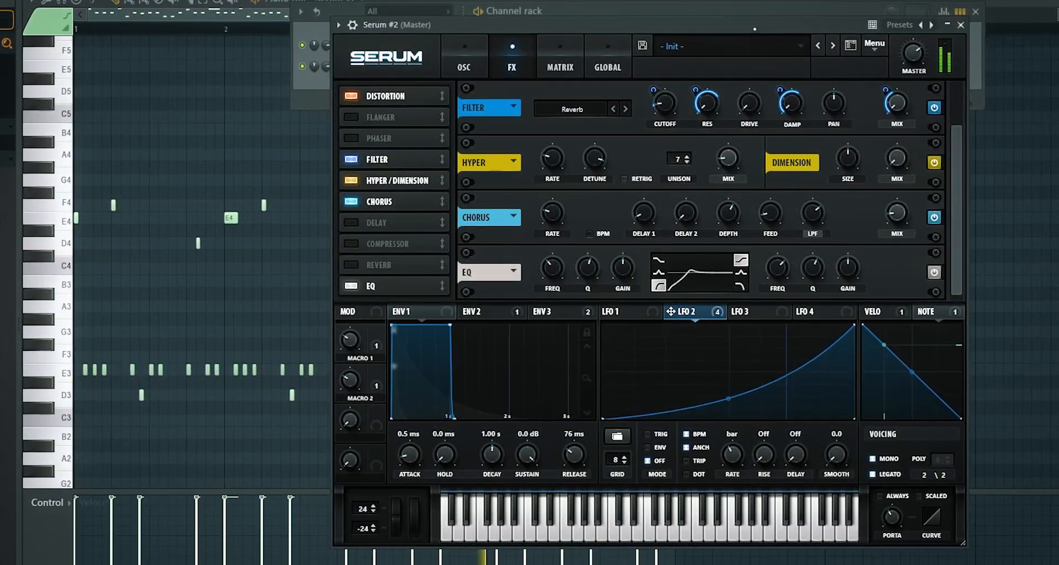
mouse_move(353, 339)
left_click_drag(352, 339, 369, 303)
Try the High 24 type on the main filter, and inspect the modulators on its cutoff, including note tracking
left_click(463, 61)
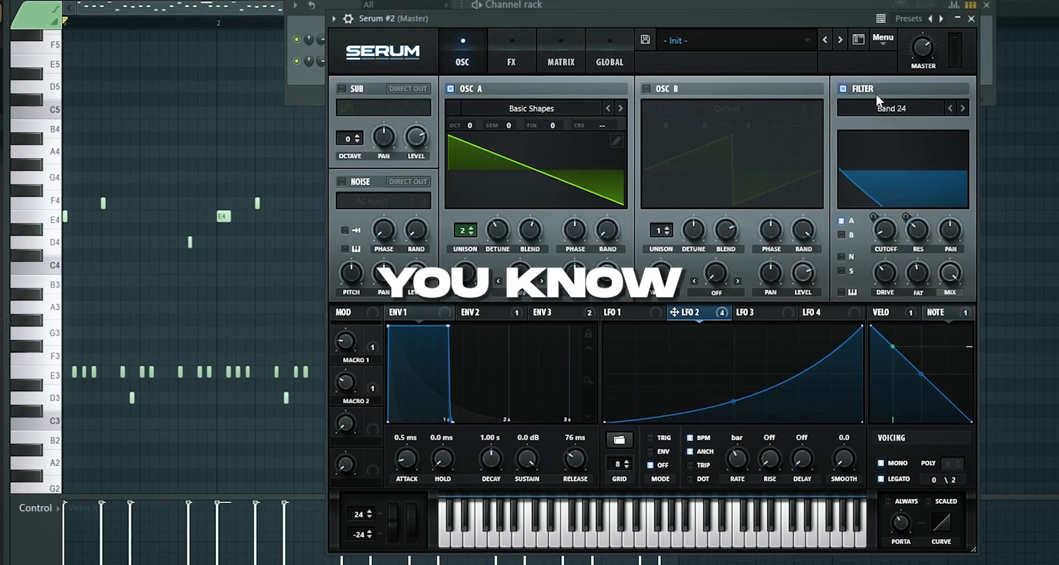
left_click(905, 109)
mouse_move(911, 125)
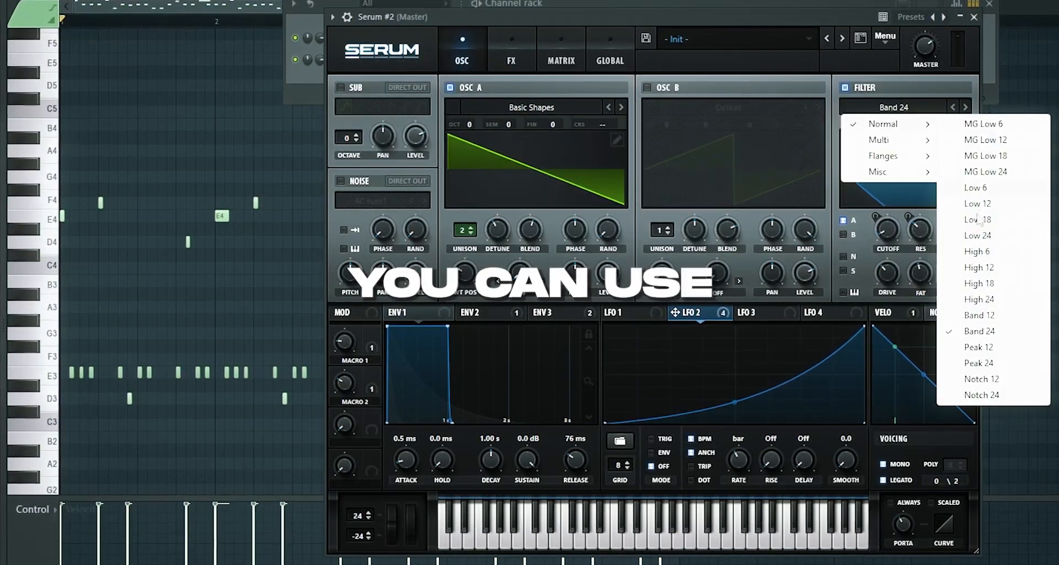
left_click(979, 299)
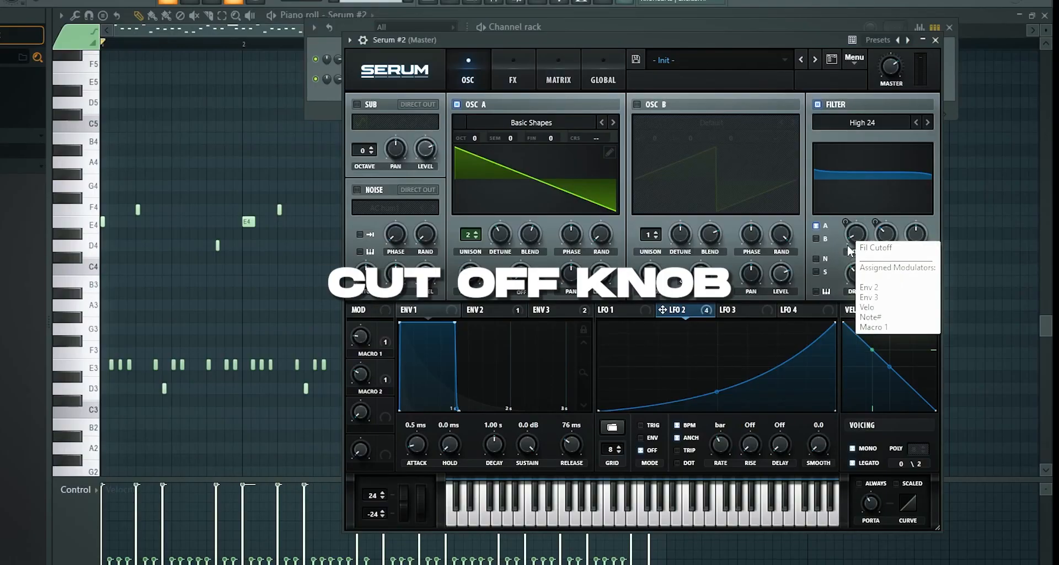
left_click(606, 310)
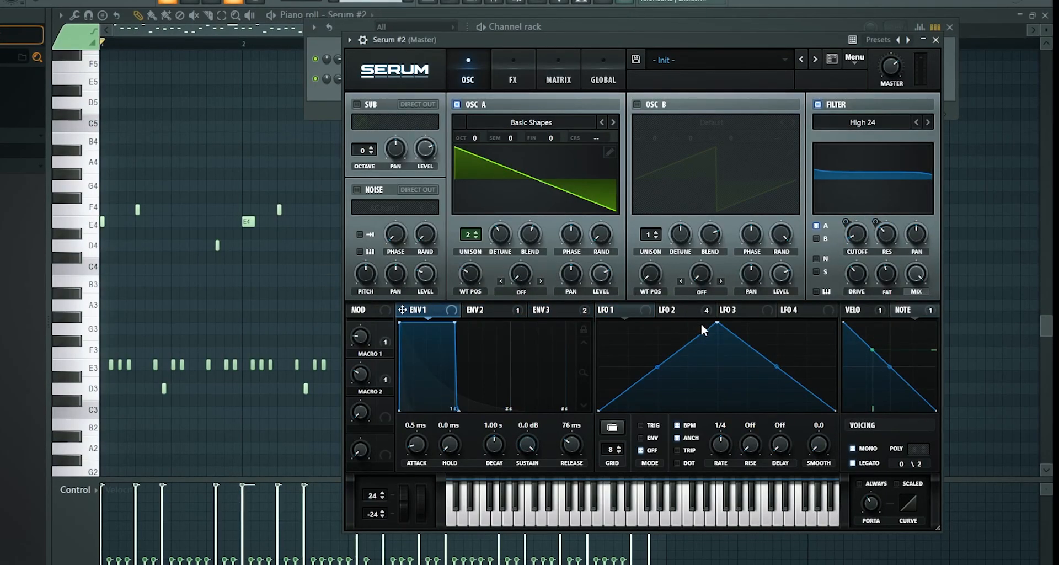
left_click(903, 310)
left_click_drag(897, 310, 842, 244)
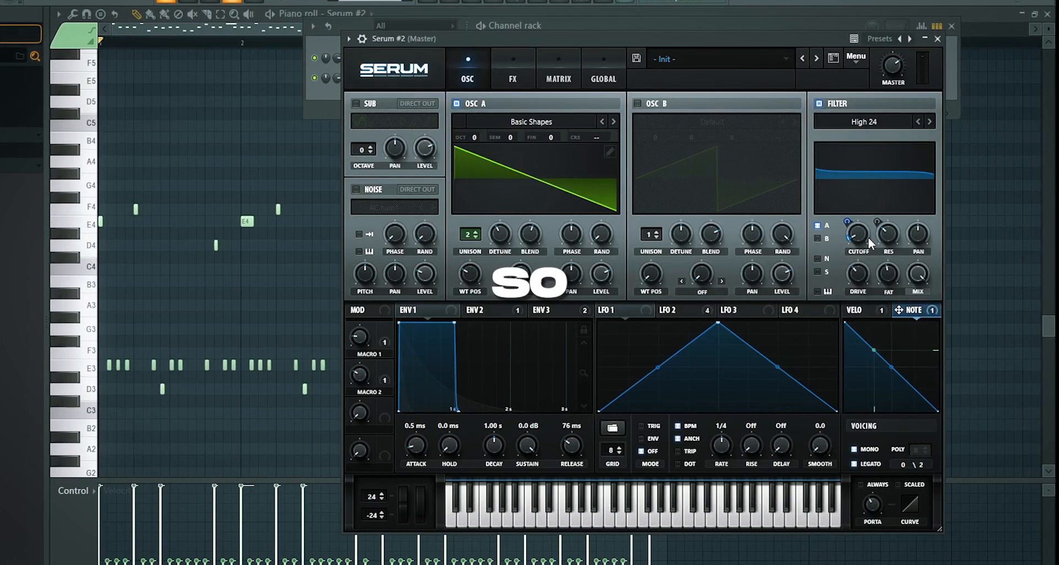
Try the B/P/N 12 multi filter with an adjusted morph during playback, and return the filter type to Band 24
left_click(883, 119)
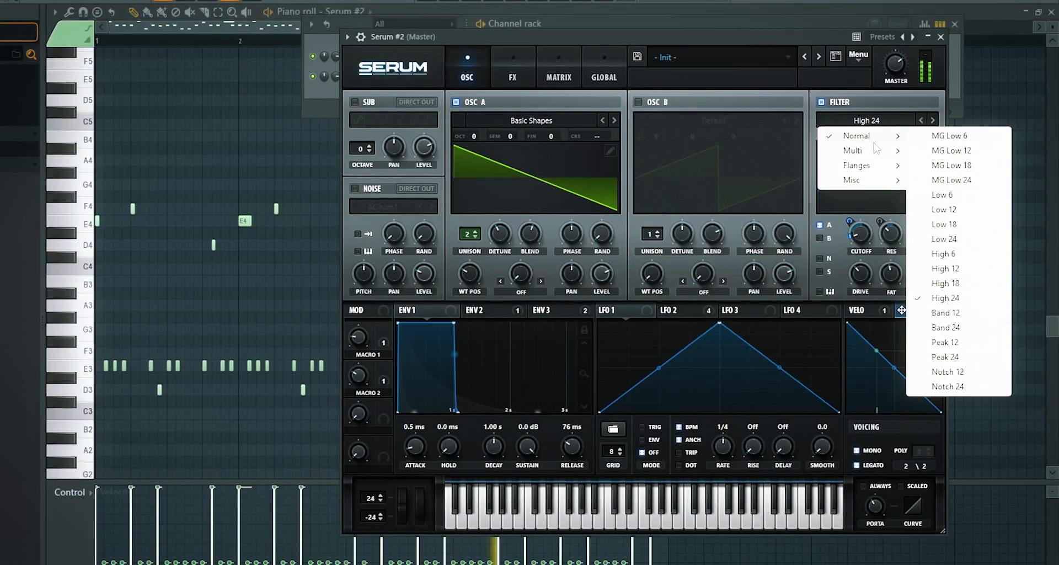
left_click(964, 181)
left_click(954, 431)
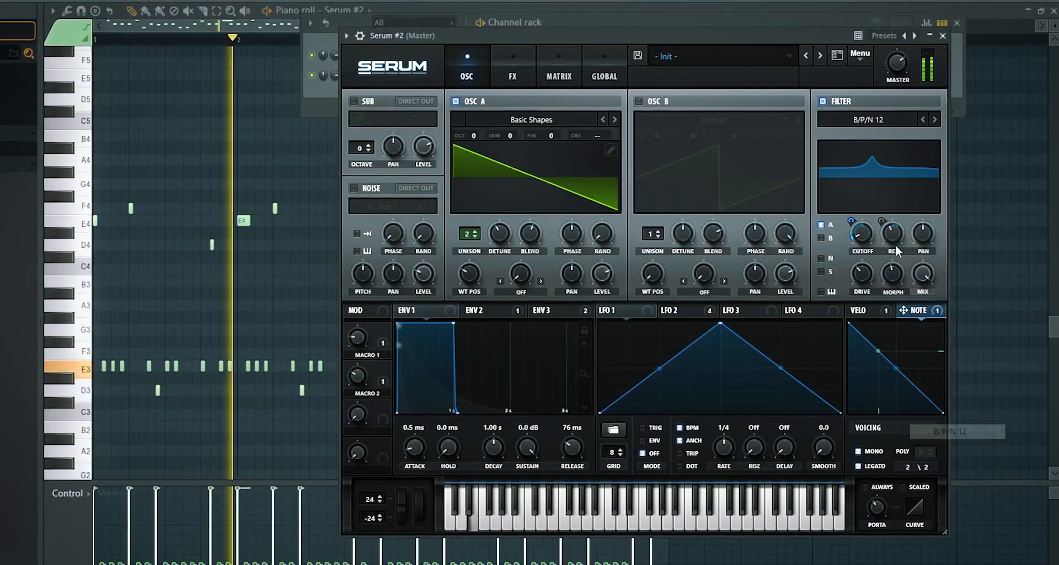
left_click_drag(886, 273, 886, 310)
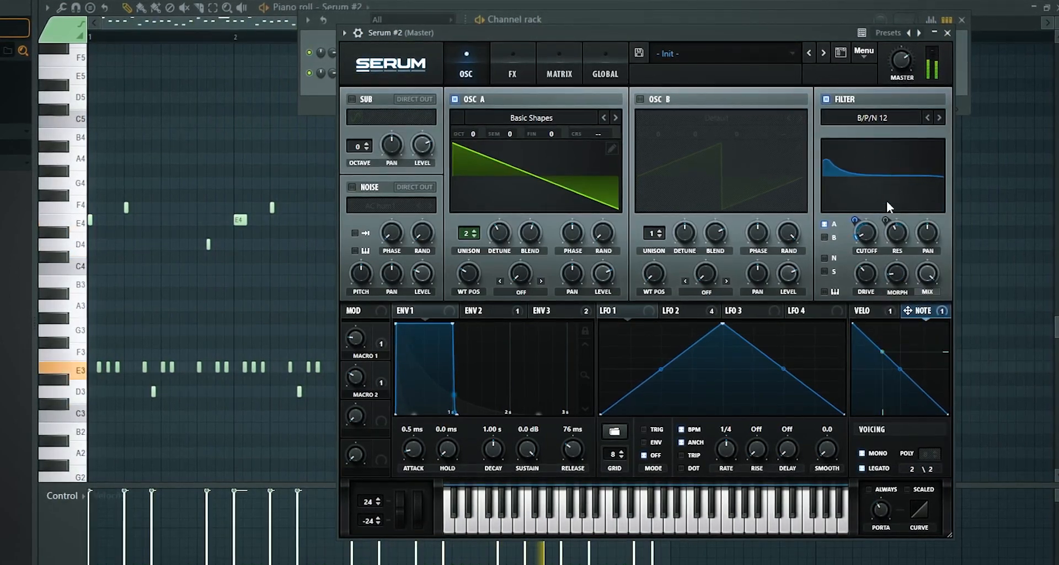
left_click(870, 118)
mouse_move(861, 148)
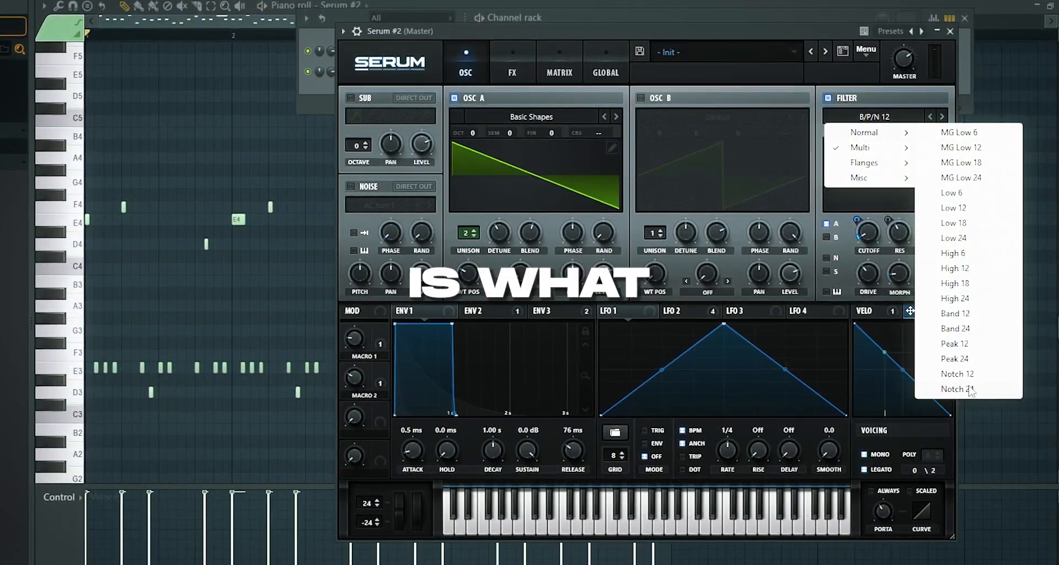
left_click(977, 329)
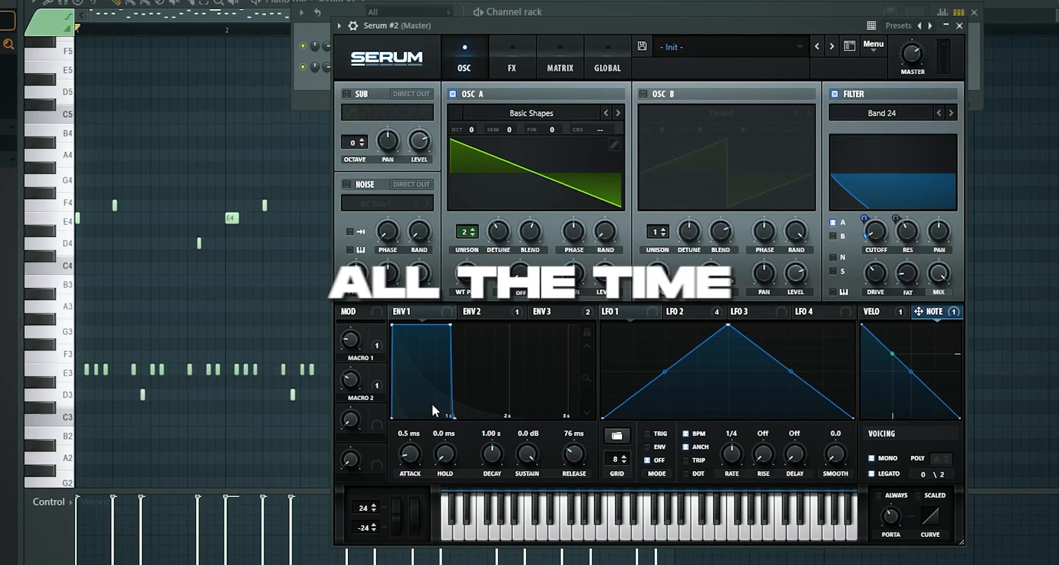
Try the Tube distortion type in the effects rack, and reopen the list of distortion types
left_click(512, 62)
left_click(568, 108)
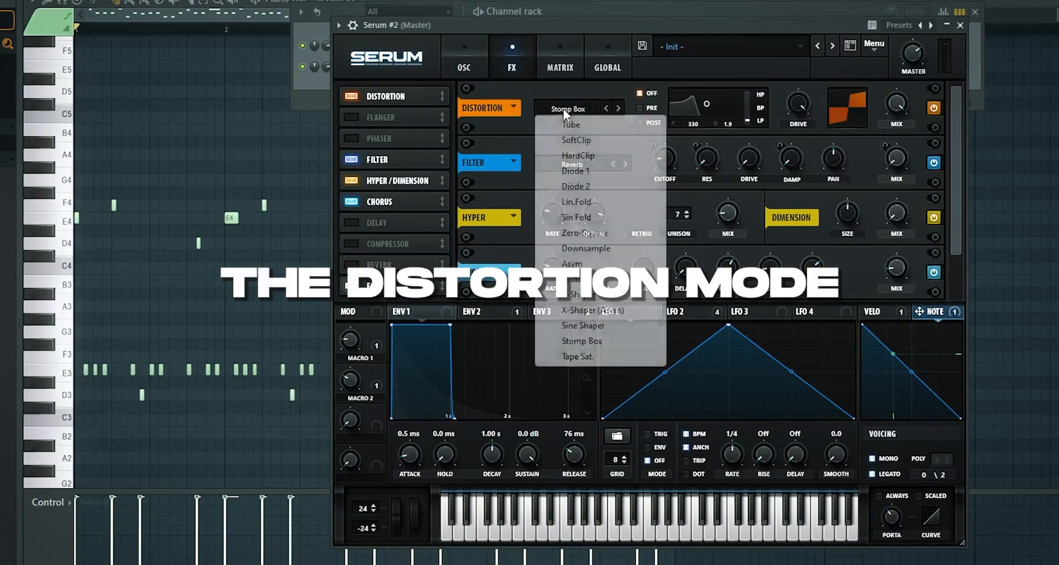
left_click(571, 123)
left_click(568, 108)
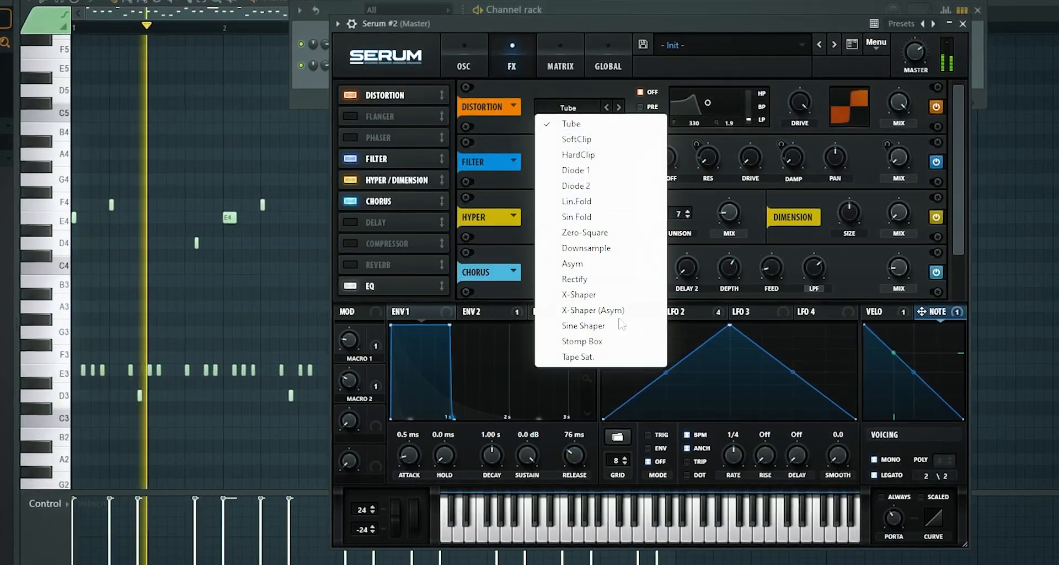
Shorten Env 2's decay to about 2.21 s, and set Env 3's decay to 490 ms
left_click(473, 311)
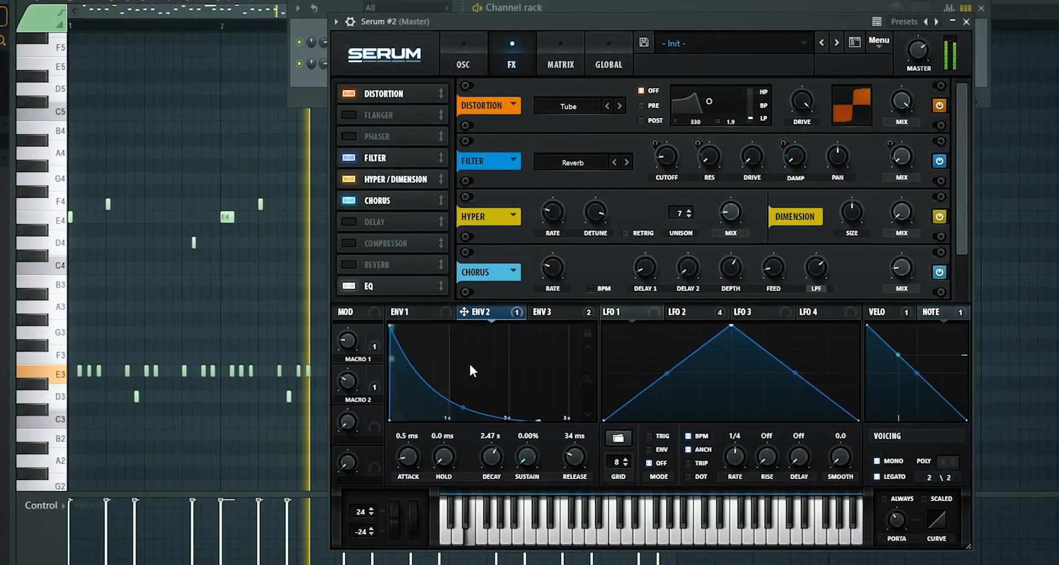
left_click_drag(491, 457, 492, 480)
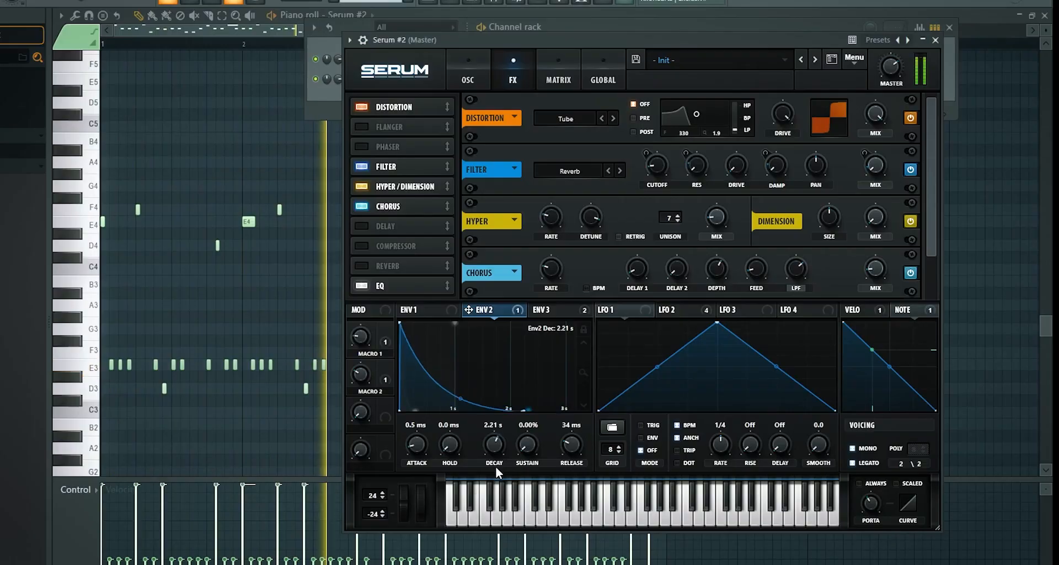
left_click(546, 311)
left_click_drag(509, 442, 502, 420)
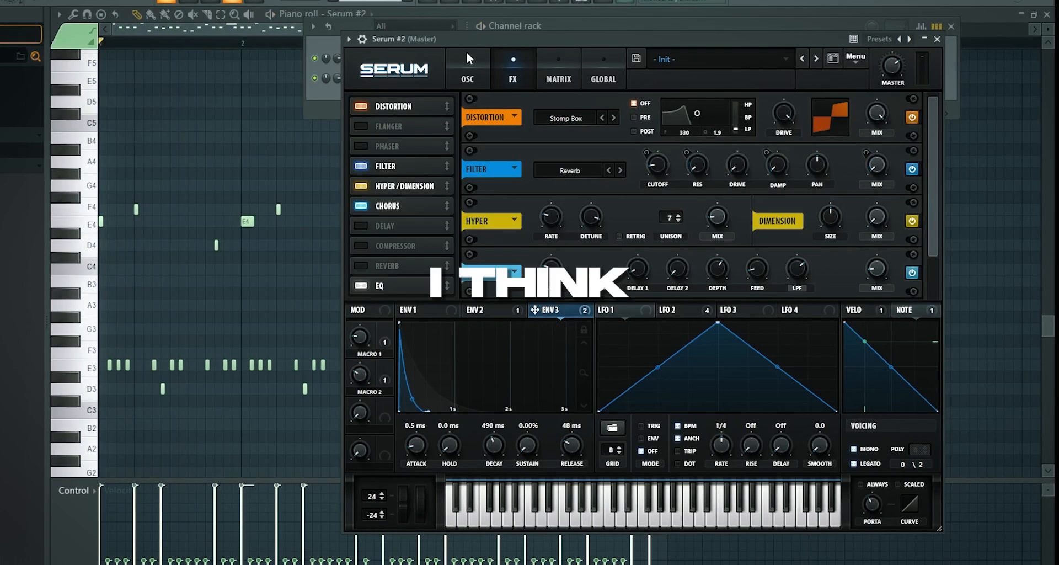
Raise the main filter's drive and oscillator A's unison detune during playback
left_click(467, 53)
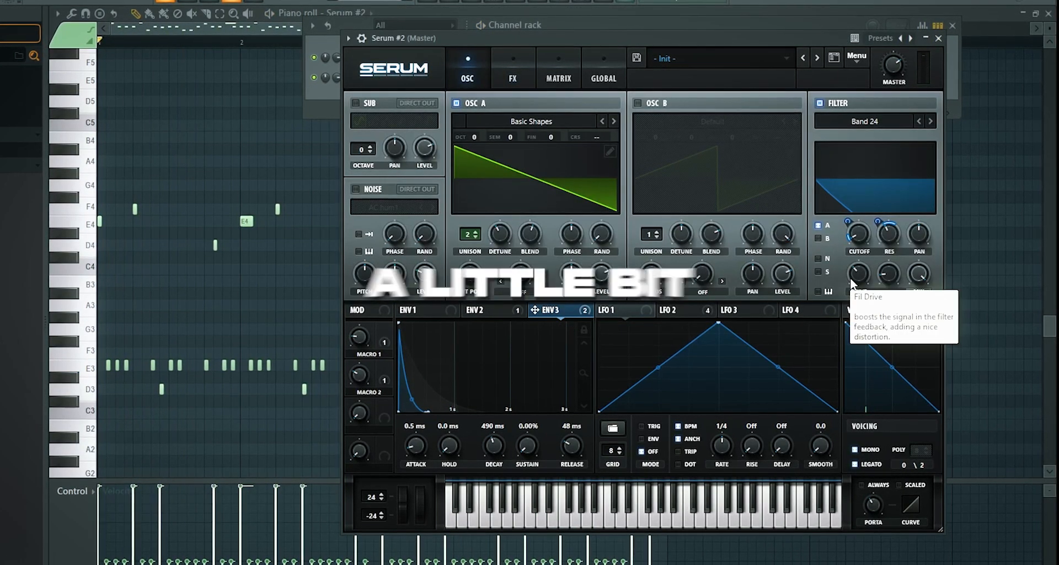
key("space")
left_click_drag(861, 274, 904, 118)
left_click_drag(494, 236, 513, 183)
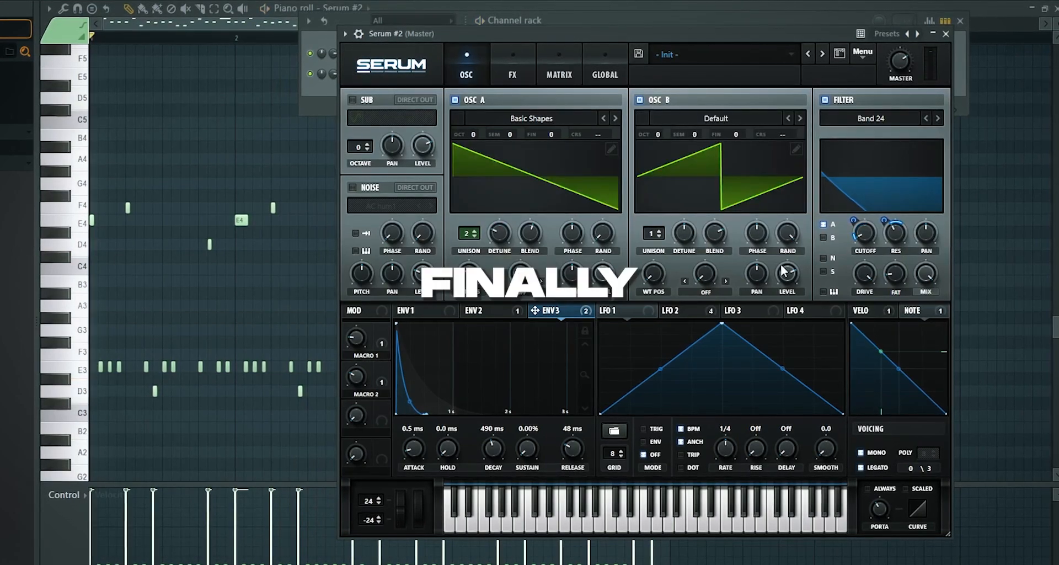
Try FM (From B) warp on oscillator A at about 75%, with oscillator B's level turned down, and switch the warp off
left_click_drag(781, 267, 771, 431)
left_click(520, 292)
left_click(546, 562)
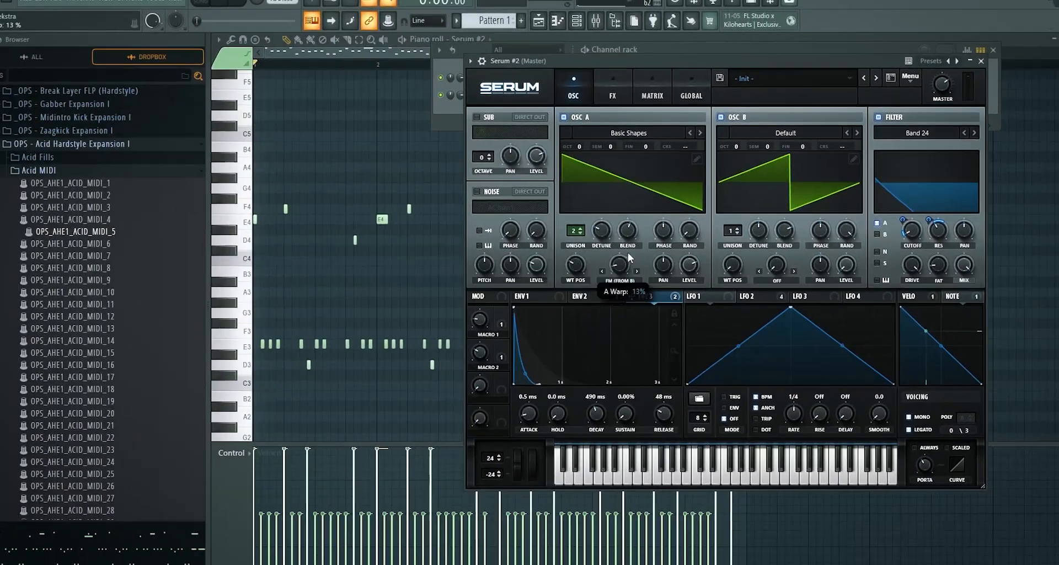
key("space")
left_click_drag(527, 271, 539, 237)
left_click_drag(635, 233, 649, 194)
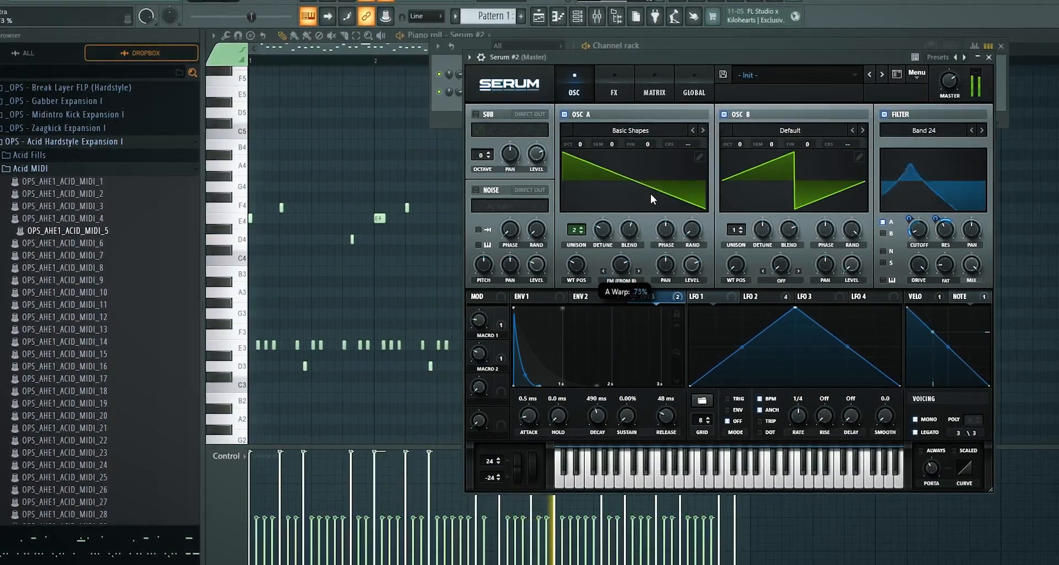
left_click(623, 280)
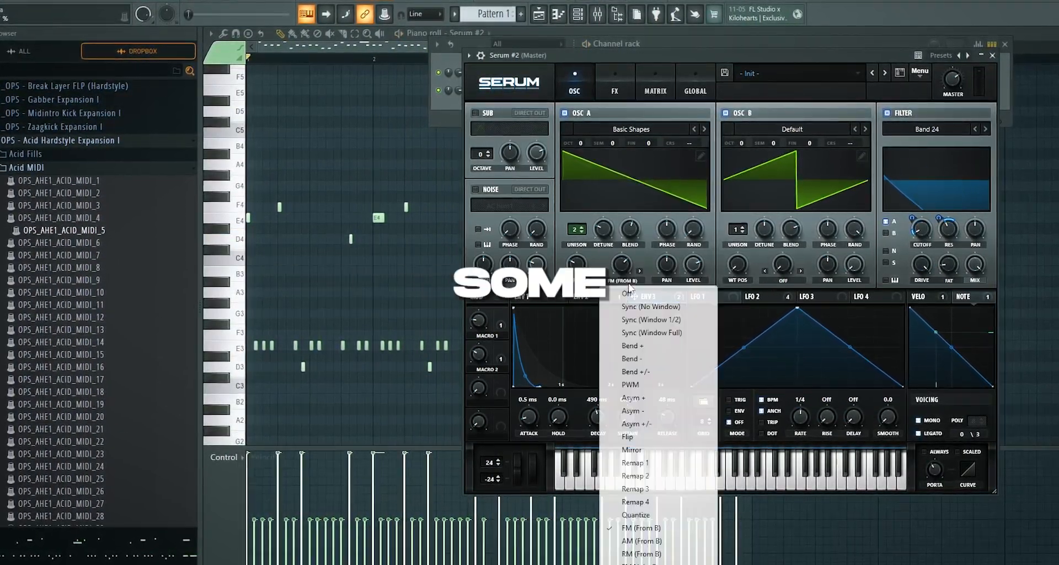
left_click(629, 293)
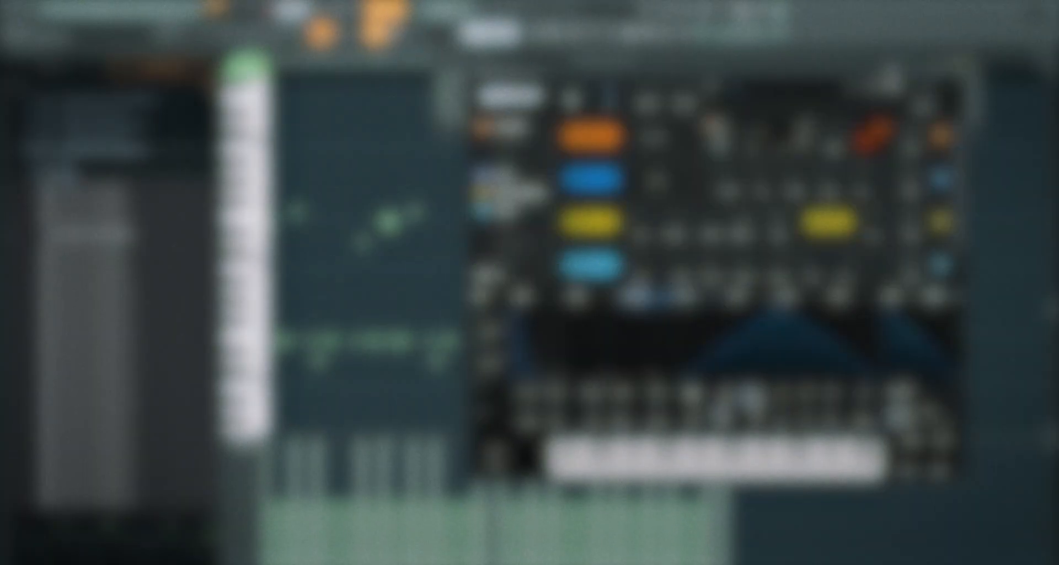